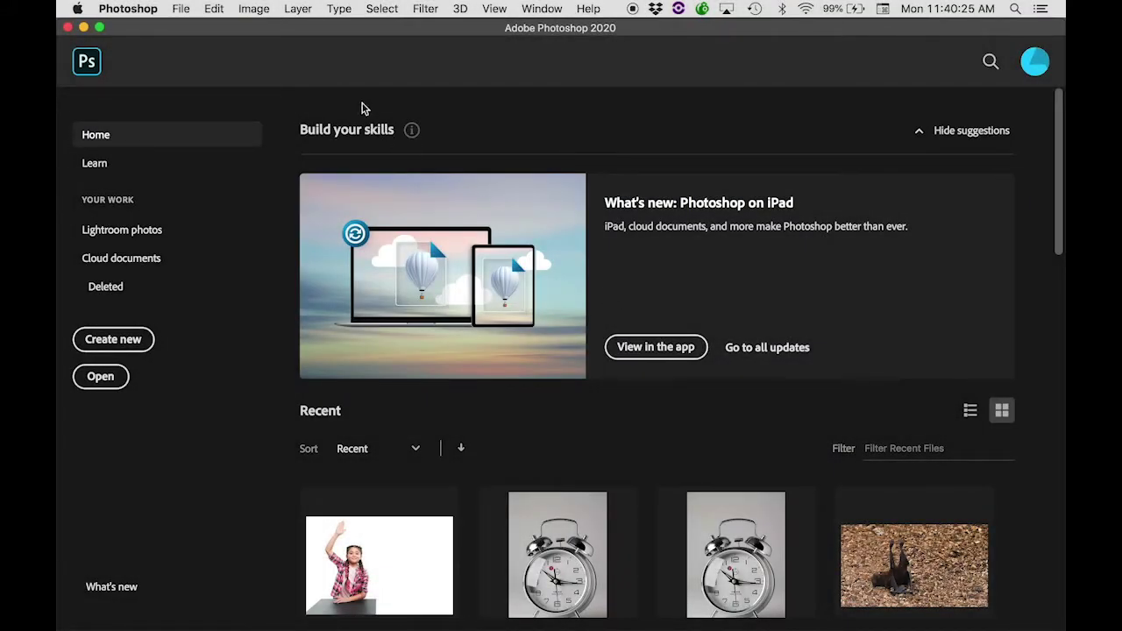
# Start a new document and switch its size units to inches.
pyautogui.click(183, 9)
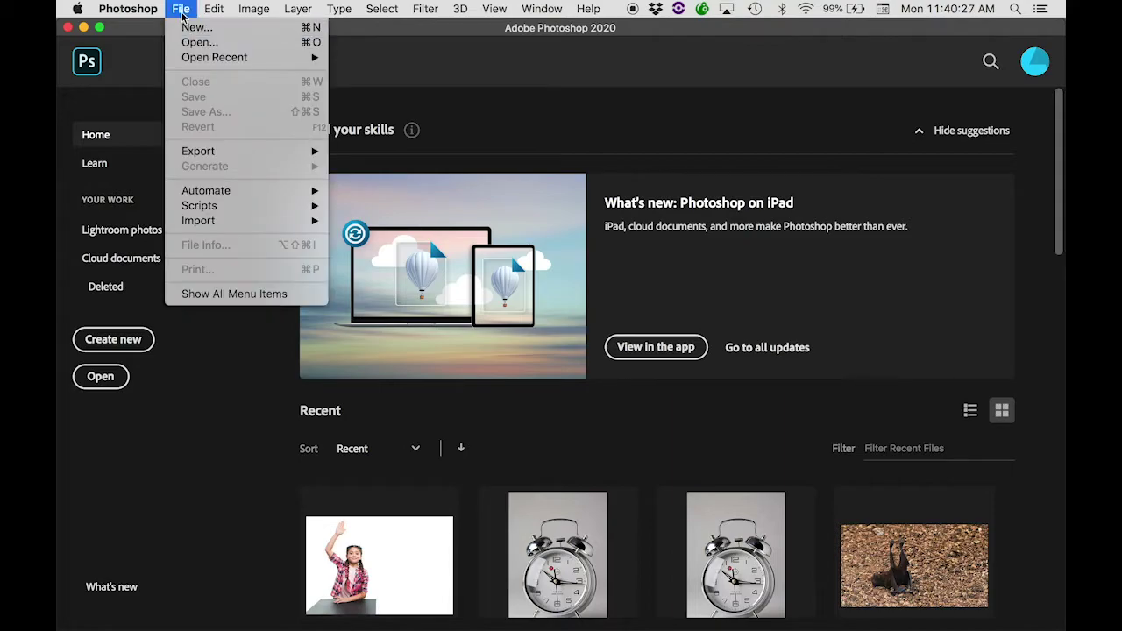
pyautogui.click(185, 14)
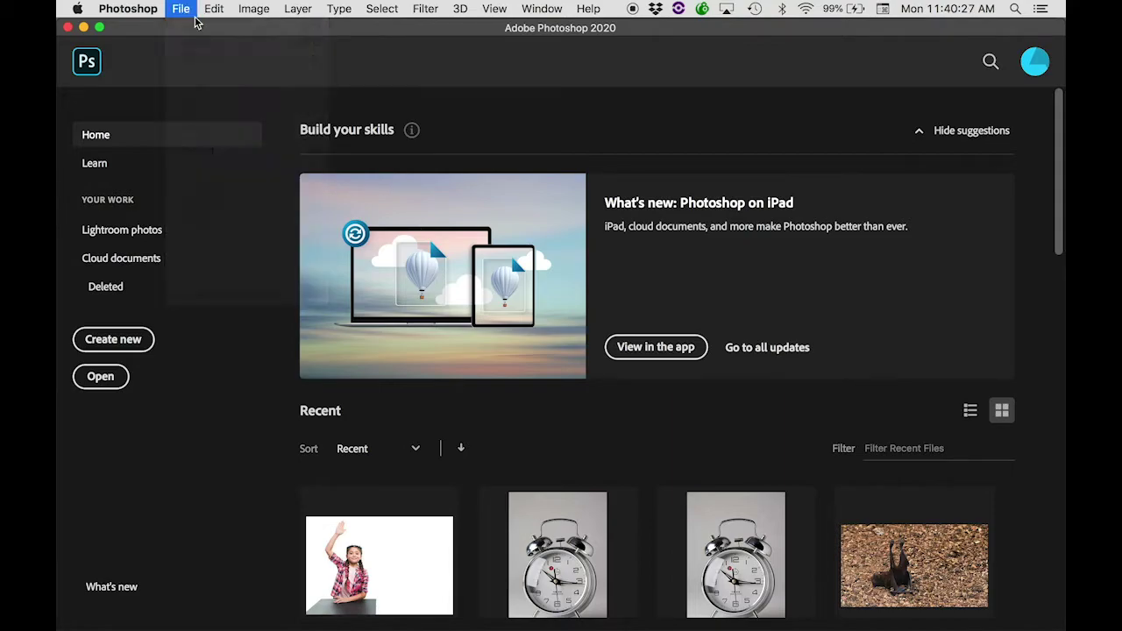
pyautogui.click(114, 342)
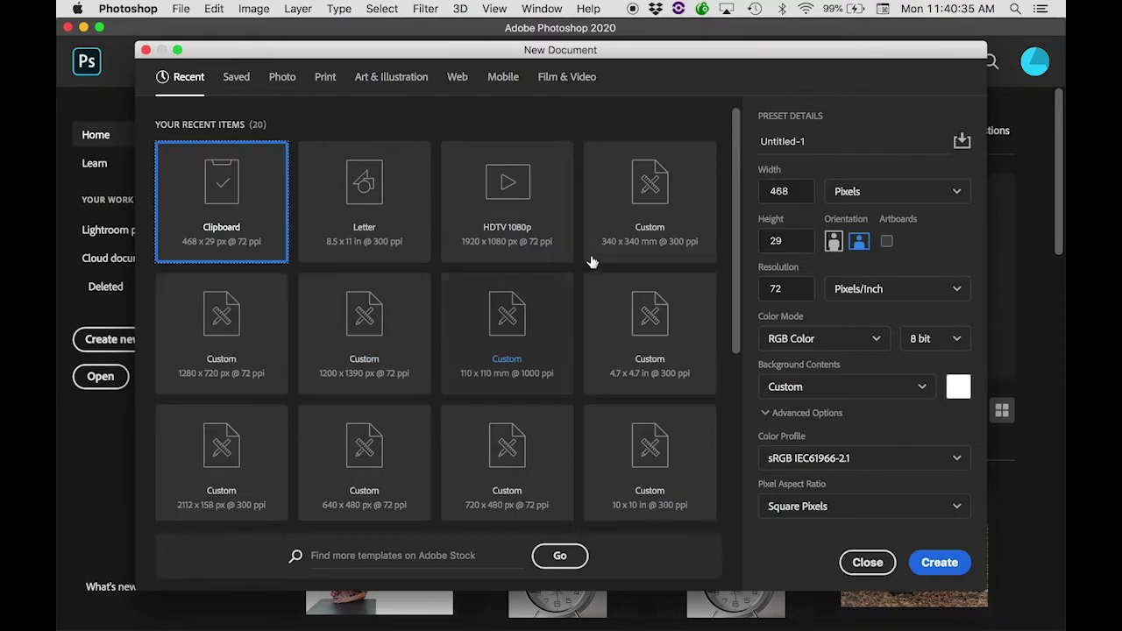
pyautogui.click(806, 191)
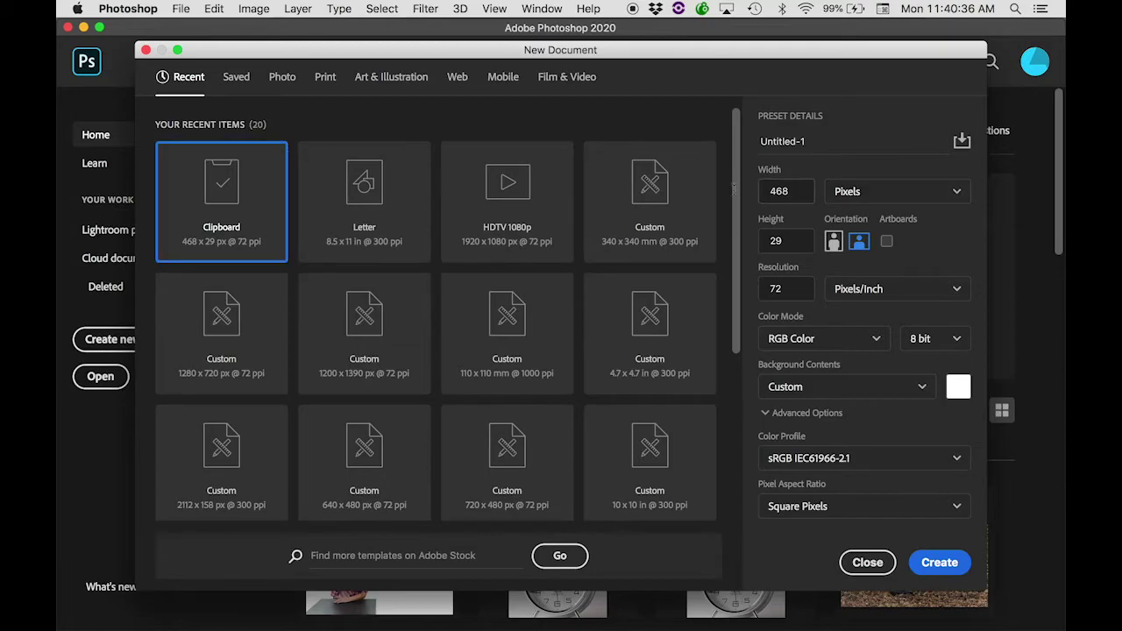
pyautogui.click(855, 198)
pyautogui.click(916, 253)
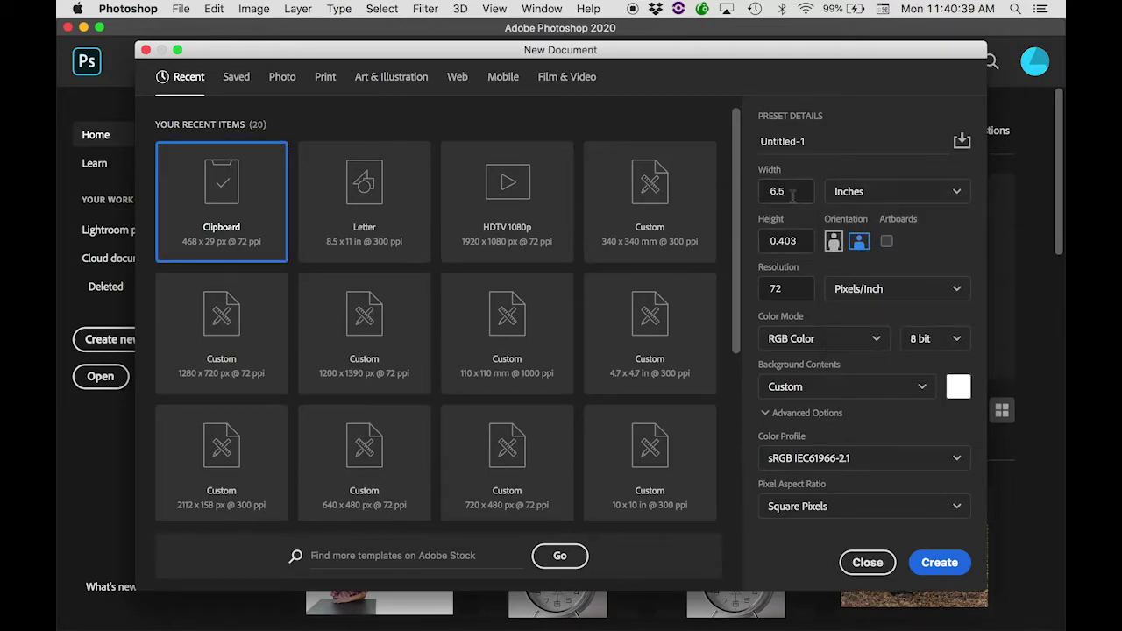
# Set width 8.5 and height 11 inches, load the Letter 300 ppi preset, and create it.
pyautogui.moveTo(792, 196); pyautogui.dragTo(754, 197)
pyautogui.write('8.5')
pyautogui.press('Tab')
pyautogui.doubleClick(774, 241)
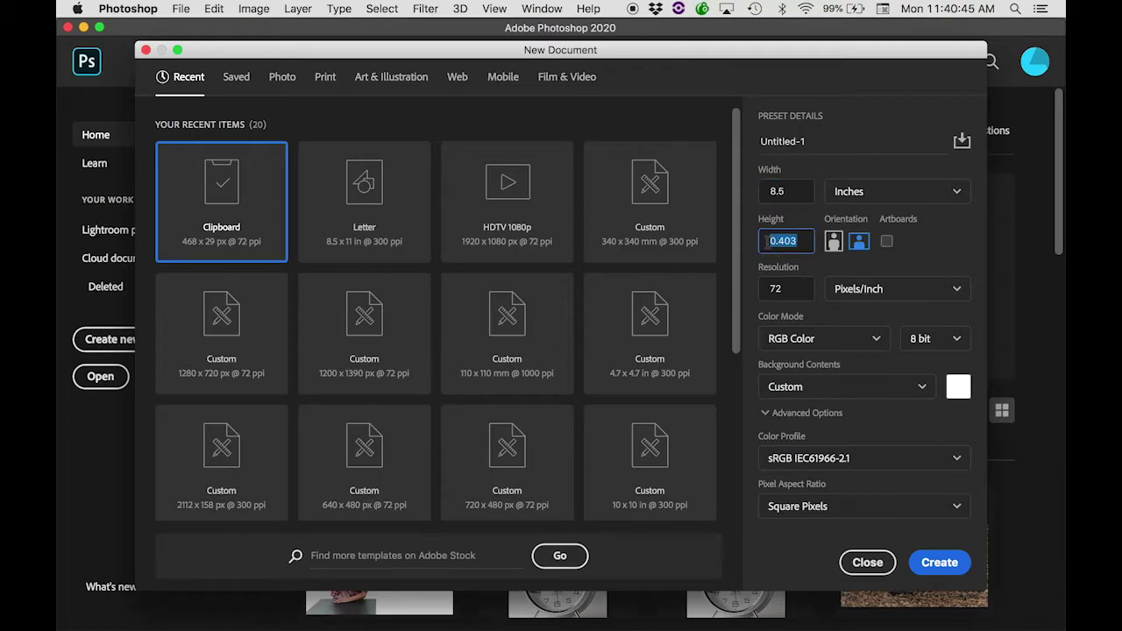
pyautogui.write('11')
pyautogui.doubleClick(798, 289)
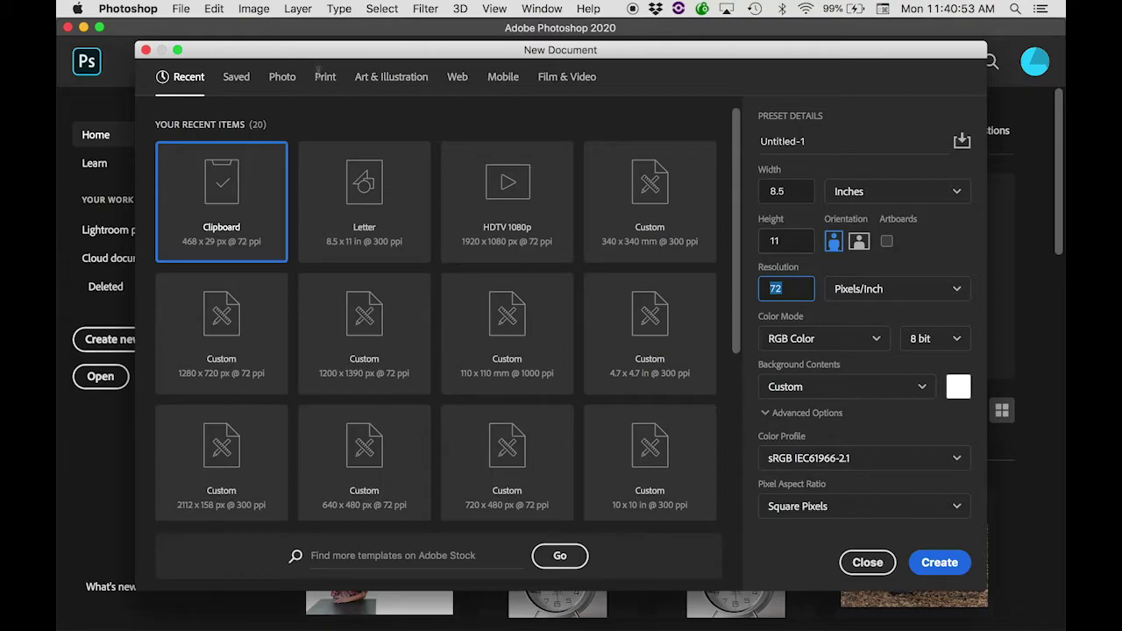
pyautogui.click(324, 76)
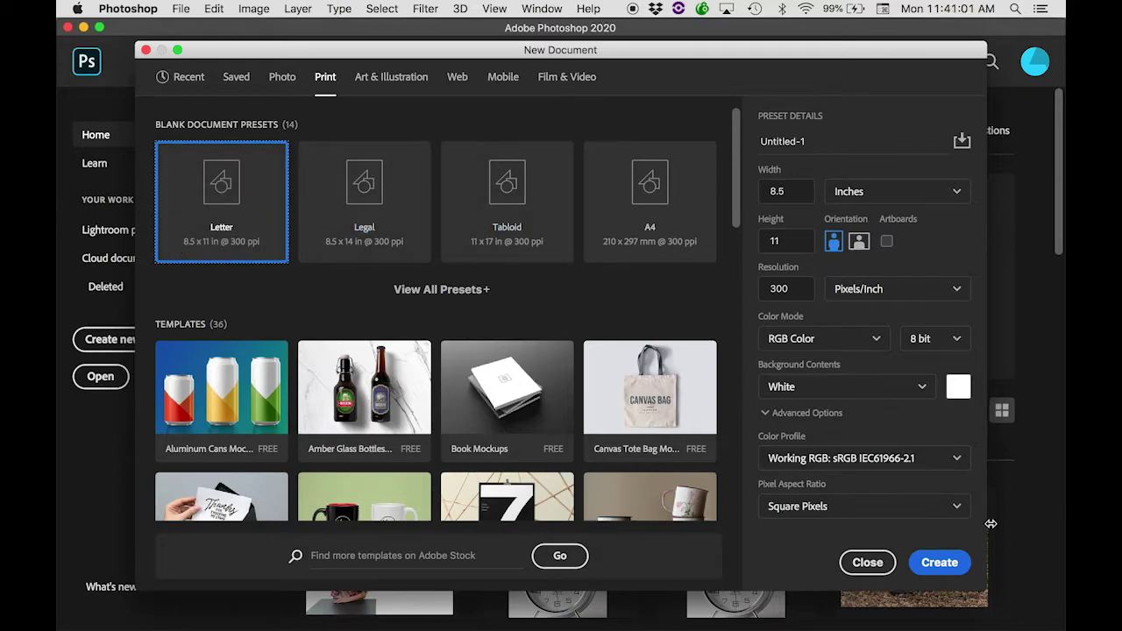
pyautogui.click(946, 565)
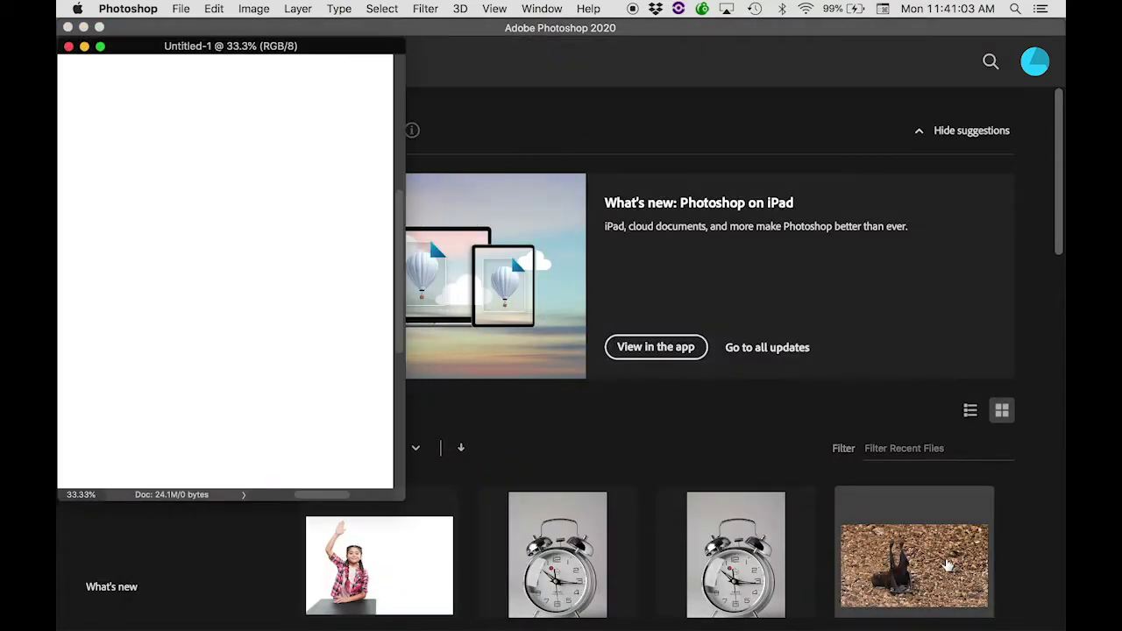
# Try a rectangular selection near the page's top left, then switch to the Elliptical Marquee tool.
pyautogui.rightClick(141, 47)
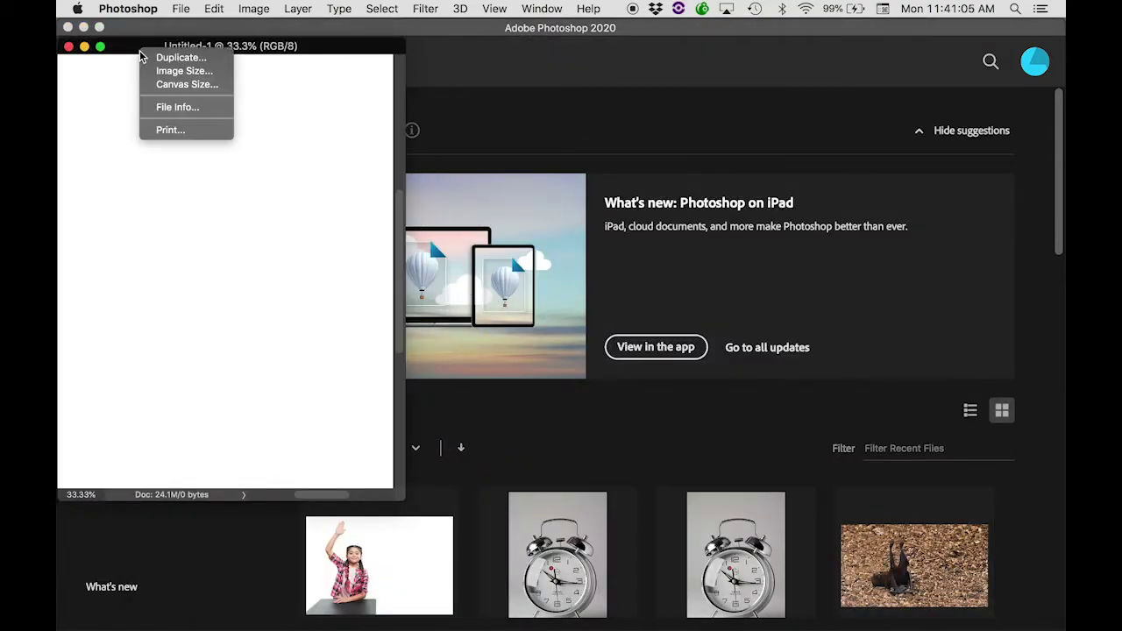
pyautogui.click(583, 326)
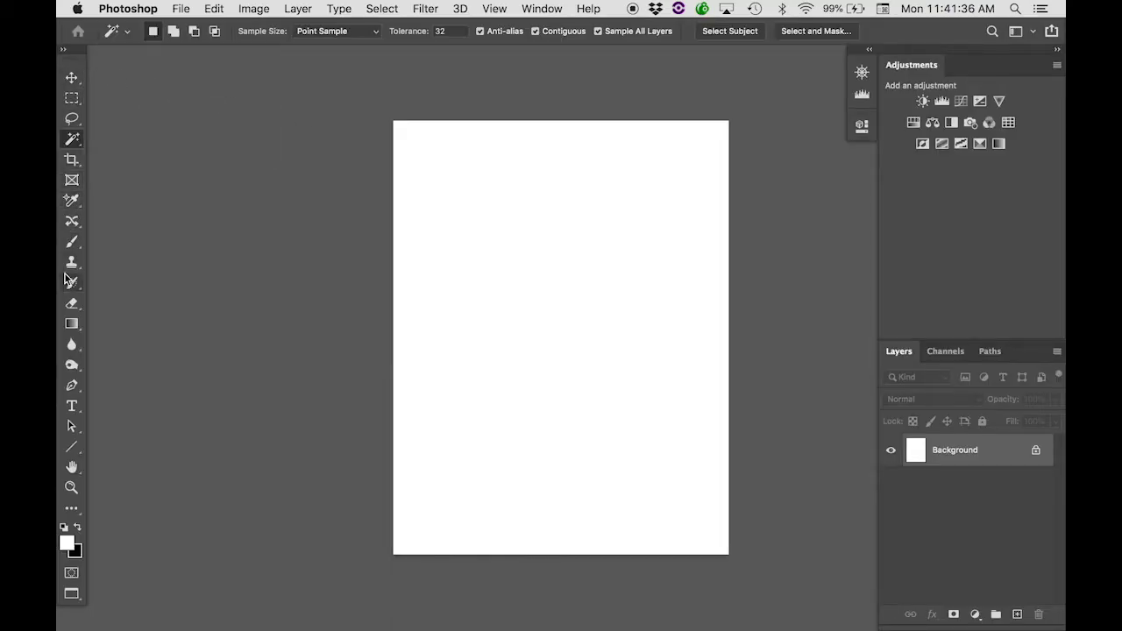
pyautogui.click(73, 99)
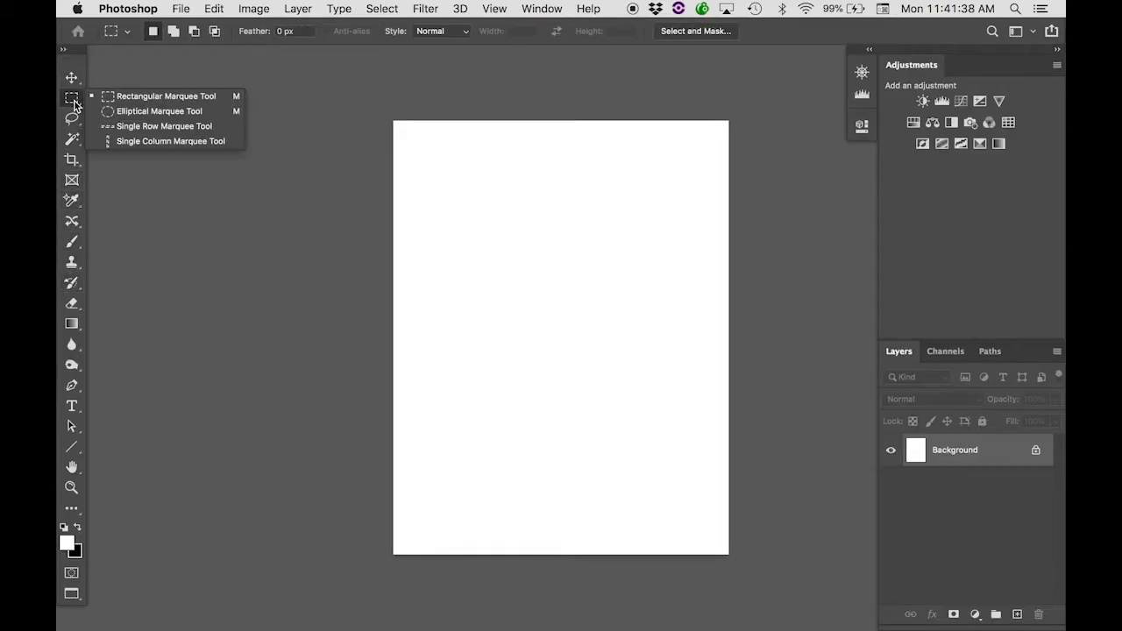
pyautogui.click(123, 97)
pyautogui.moveTo(442, 166); pyautogui.dragTo(543, 253)
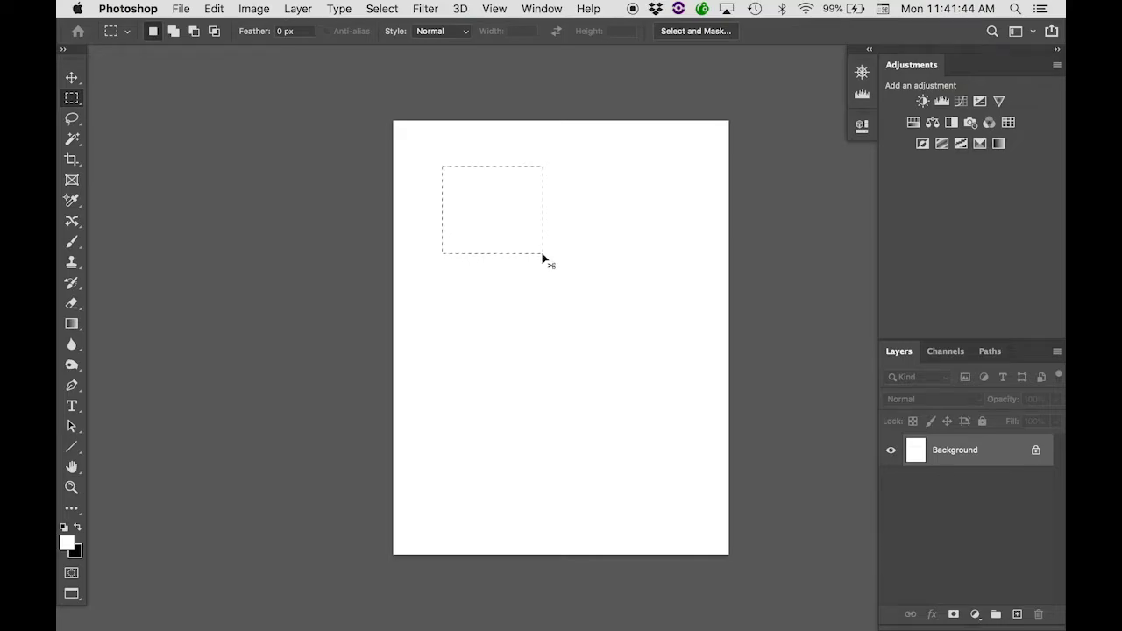
pyautogui.click(72, 98)
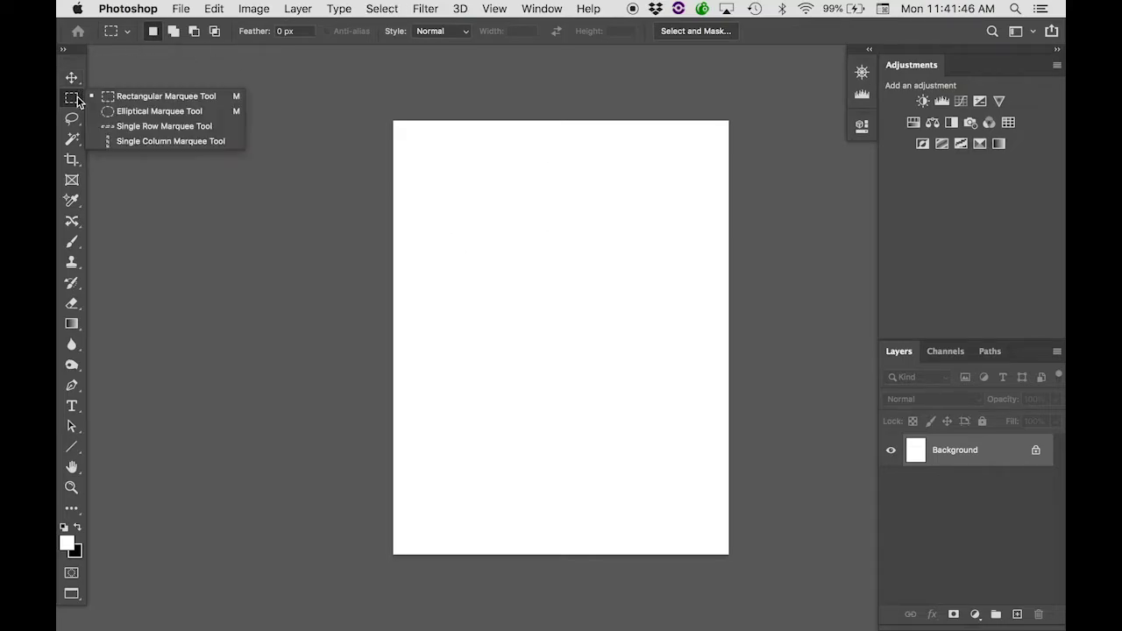
pyautogui.click(133, 113)
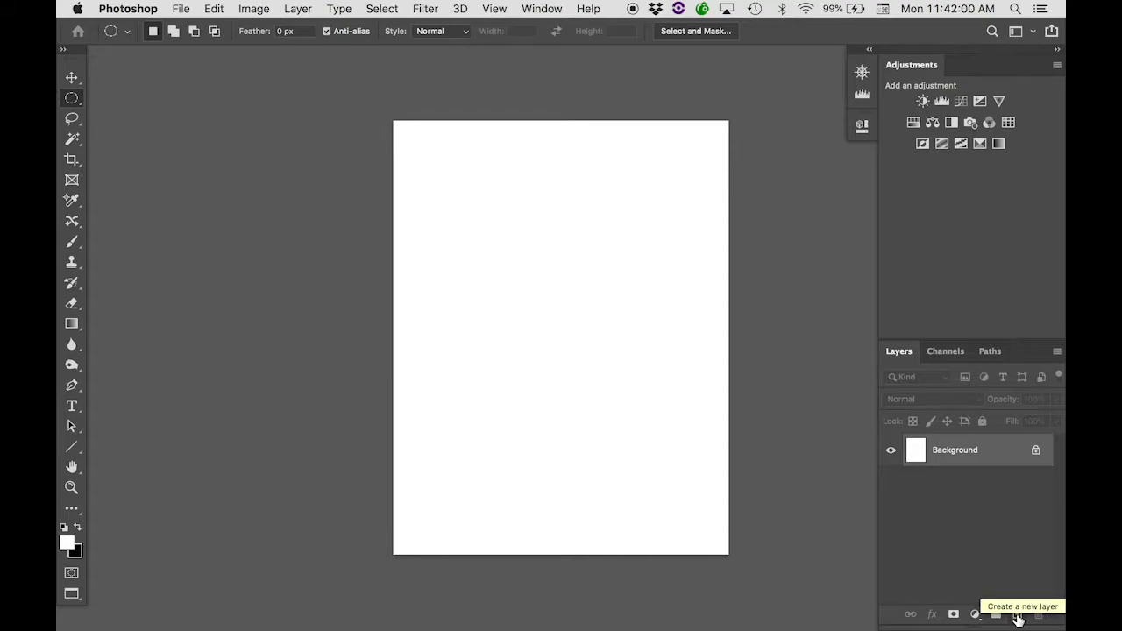
# Add an empty Layer 1 and draw a wide elliptical selection in the upper page.
pyautogui.click(1018, 620)
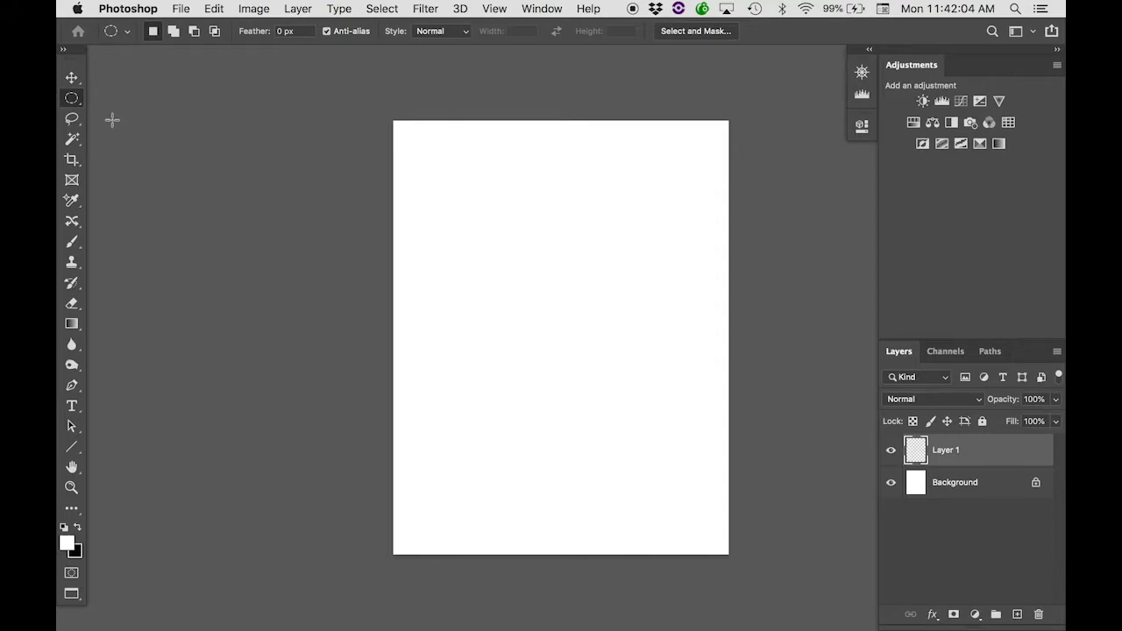
pyautogui.click(78, 100)
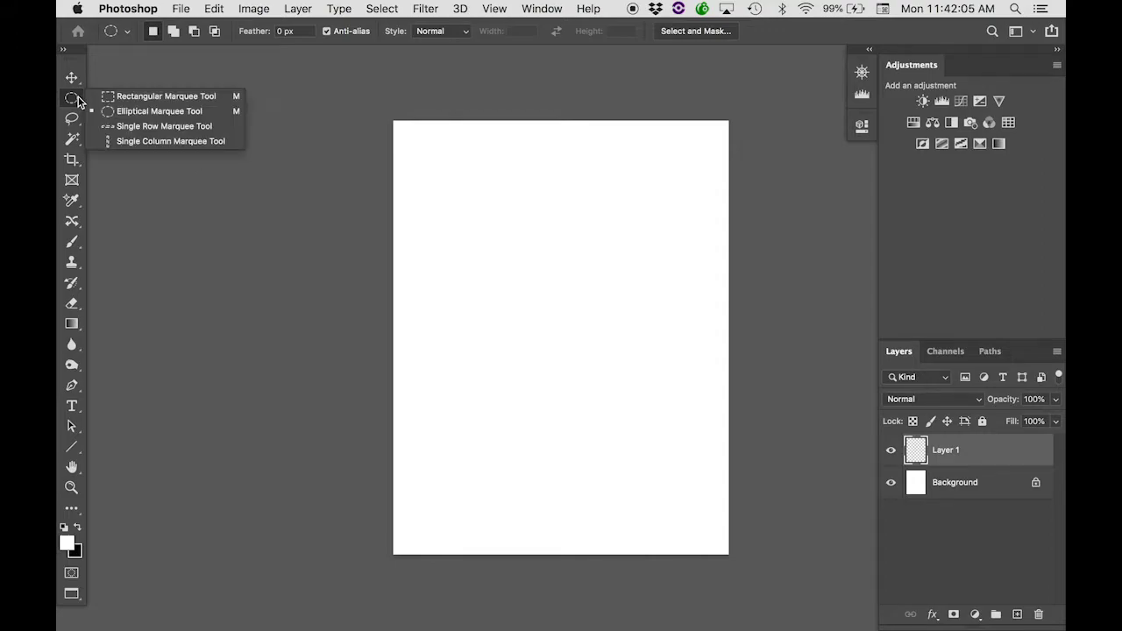
pyautogui.click(124, 113)
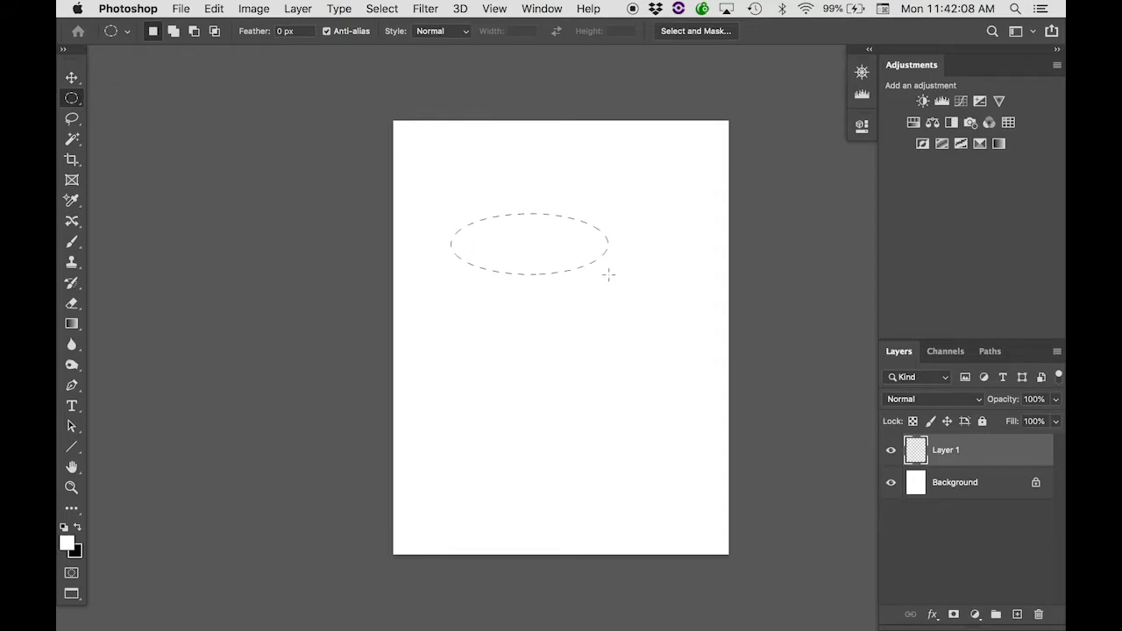
pyautogui.moveTo(609, 275); pyautogui.dragTo(669, 300)
# Set the Fill dialog's contents to a custom Color.
pyautogui.click(214, 9)
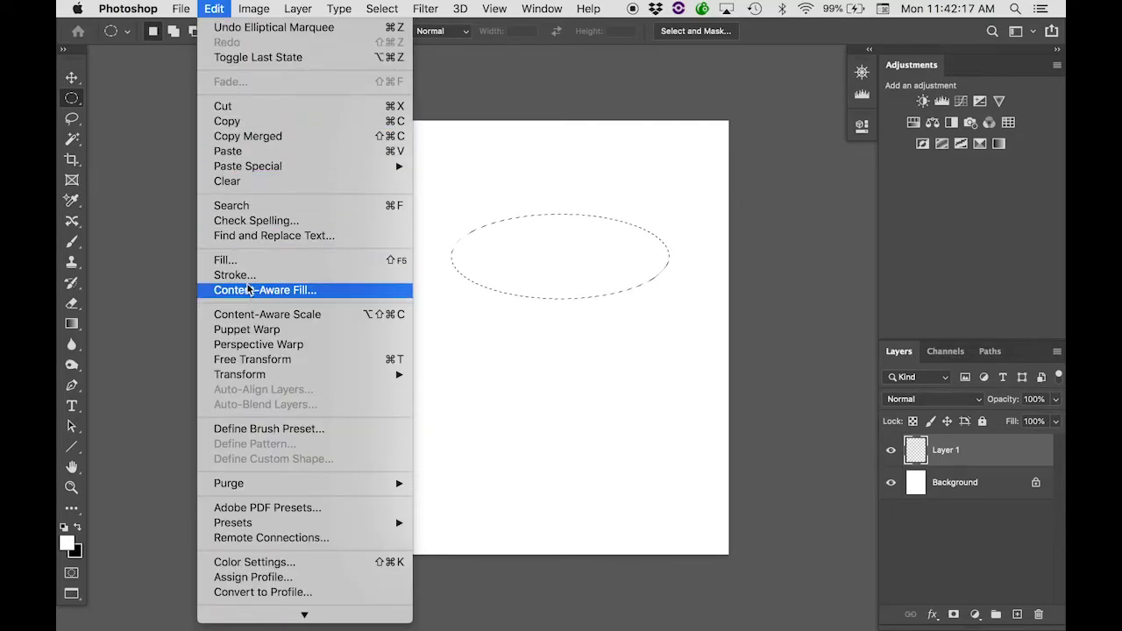
pyautogui.click(230, 259)
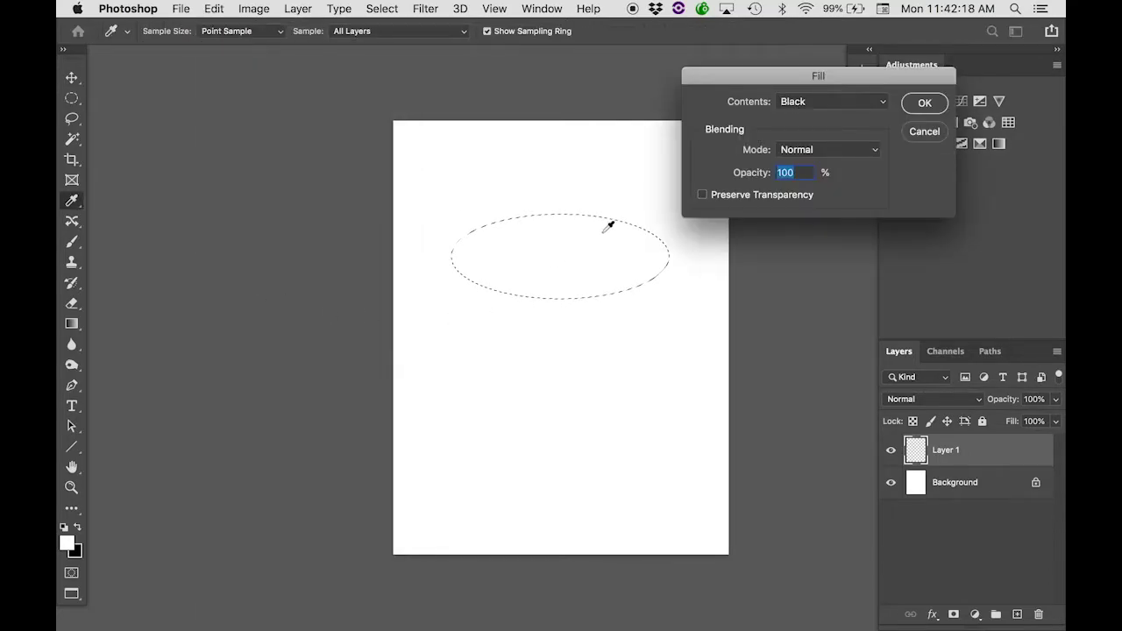
pyautogui.click(817, 104)
pyautogui.click(796, 42)
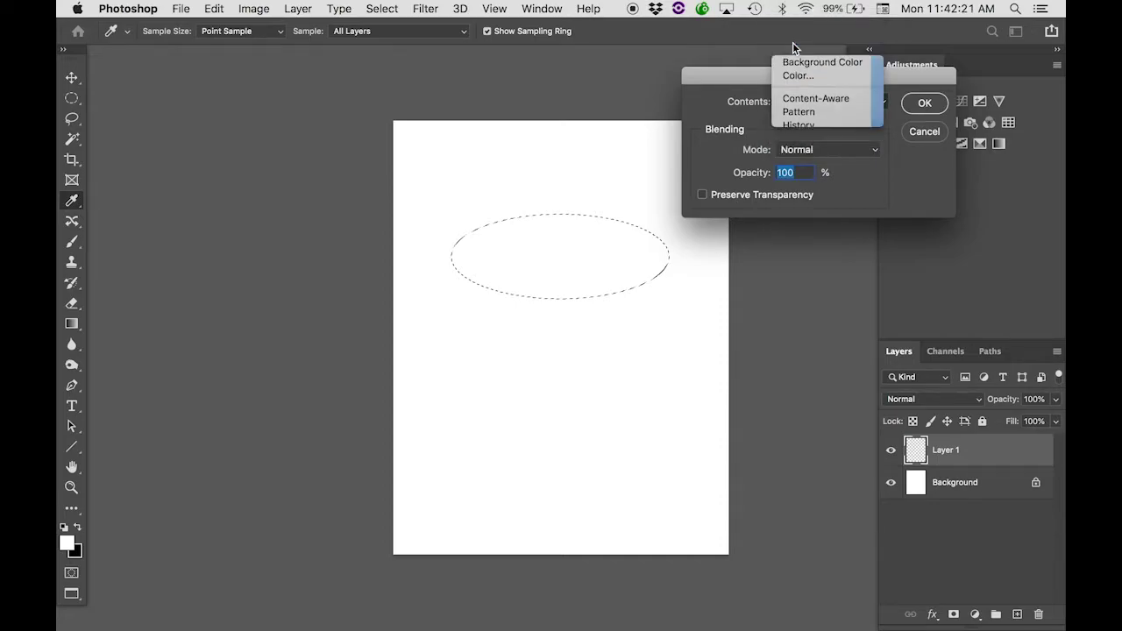
pyautogui.moveTo(708, 240); pyautogui.dragTo(139, 48)
# Pick light gray bbbbbb in the Color Picker and fill the oval with it.
pyautogui.click(88, 117)
pyautogui.moveTo(88, 117); pyautogui.dragTo(80, 151)
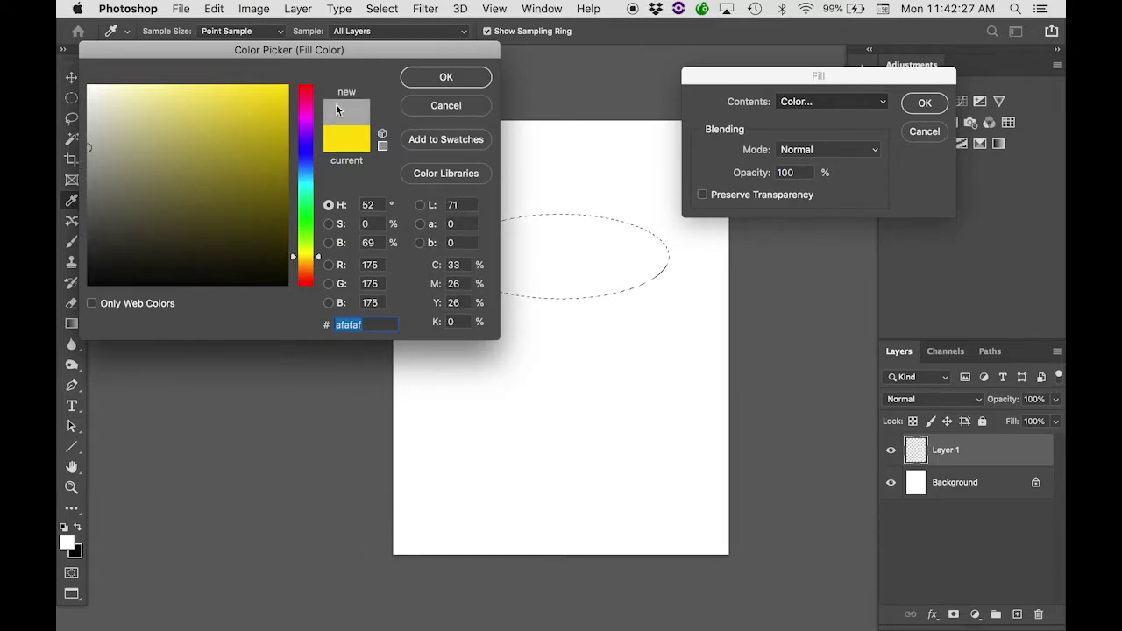
pyautogui.moveTo(307, 253); pyautogui.dragTo(311, 135)
pyautogui.write('00ff00')
pyautogui.click(214, 126)
pyautogui.moveTo(214, 126)
pyautogui.mouseDown()
pyautogui.moveTo(100, 121)
pyautogui.moveTo(85, 131)
pyautogui.moveTo(290, 140)
pyautogui.moveTo(79, 148)
pyautogui.moveTo(187, 126)
pyautogui.moveTo(187, 83)
pyautogui.moveTo(185, 288)
pyautogui.moveTo(111, 242)
pyautogui.moveTo(79, 243)
pyautogui.moveTo(86, 138)
pyautogui.mouseUp()
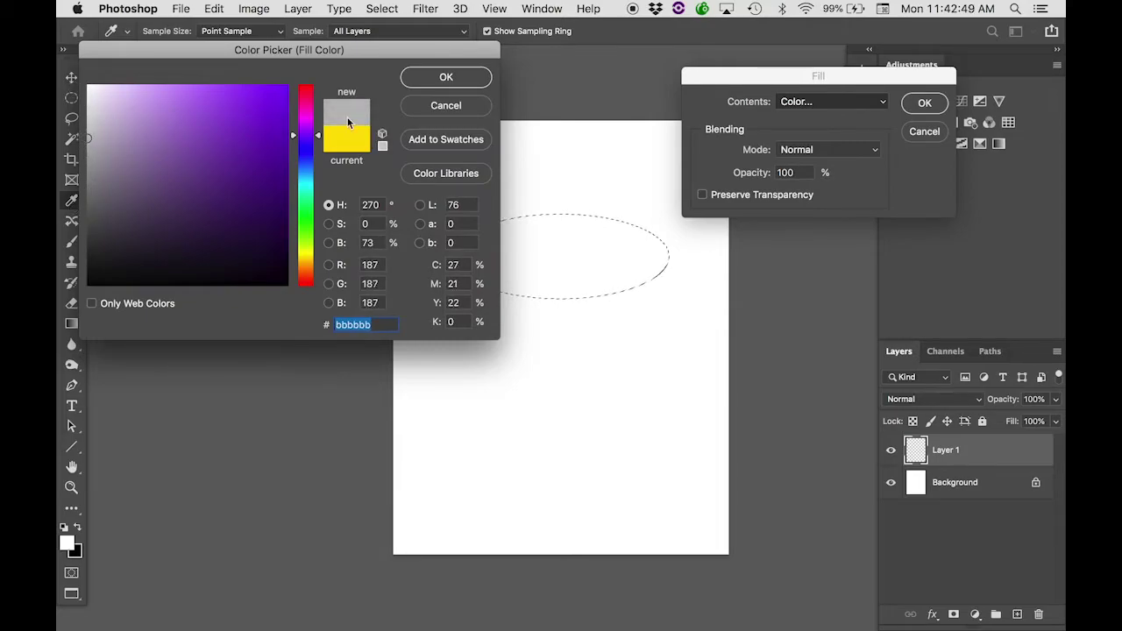
pyautogui.click(447, 76)
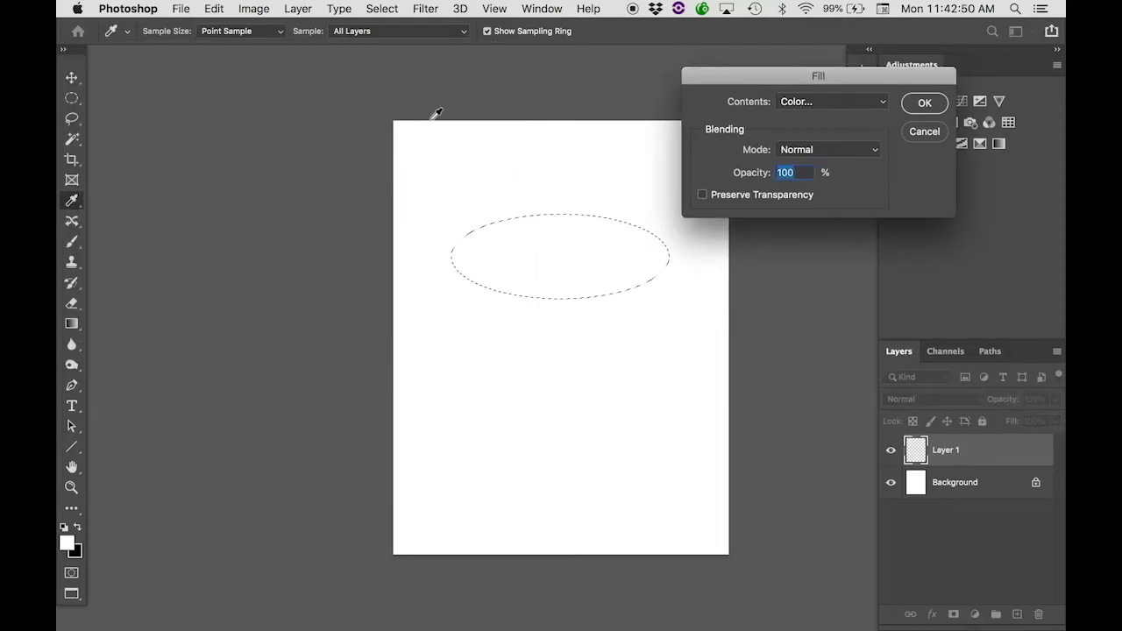
pyautogui.click(926, 104)
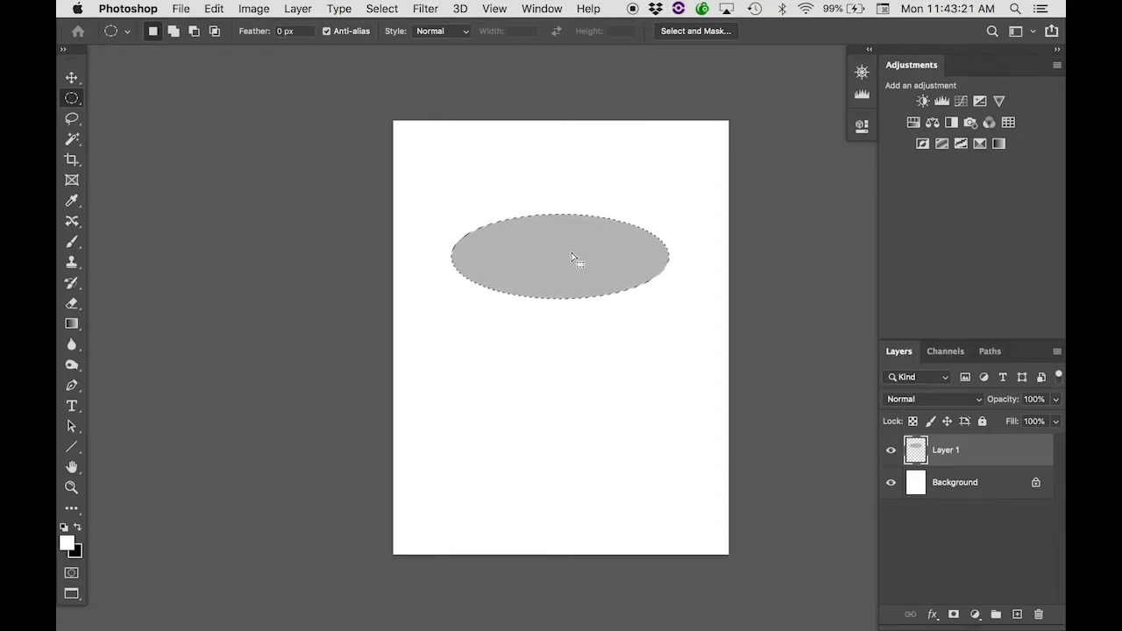
pyautogui.click(68, 244)
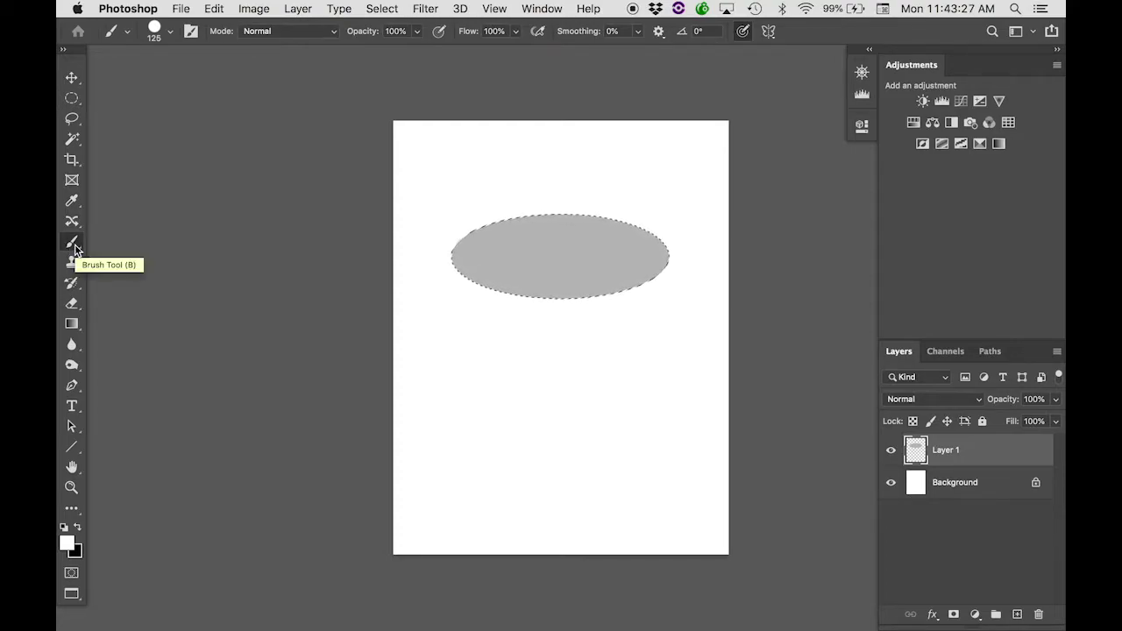
pyautogui.moveTo(75, 250)
pyautogui.mouseDown()
pyautogui.moveTo(131, 250)
pyautogui.moveTo(132, 263)
pyautogui.moveTo(129, 244)
pyautogui.mouseUp()
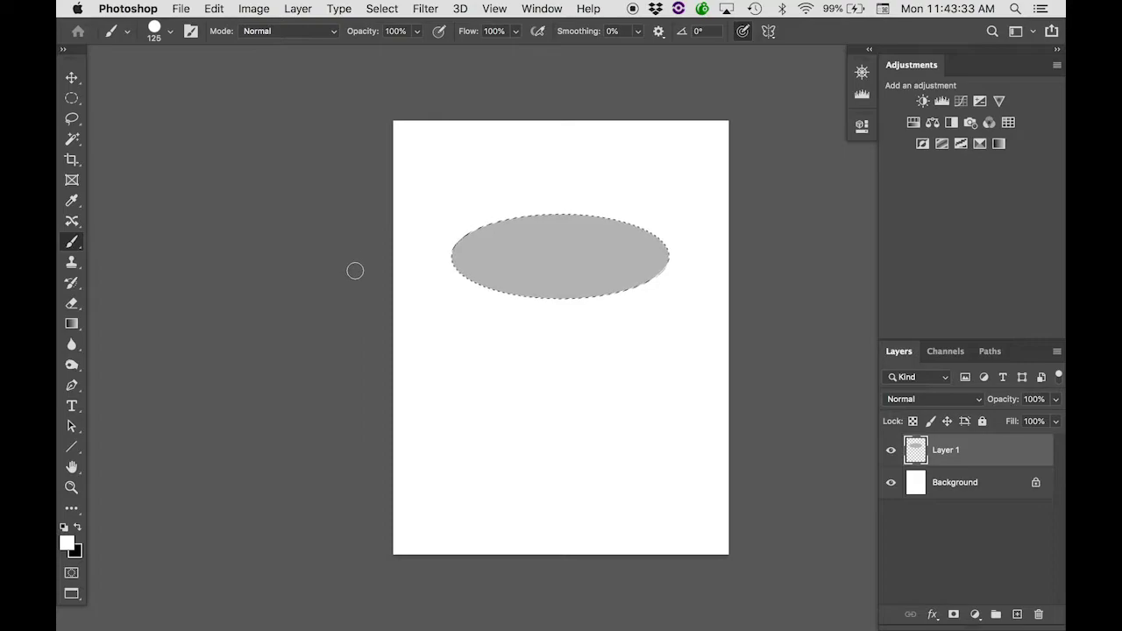
pyautogui.press('x')
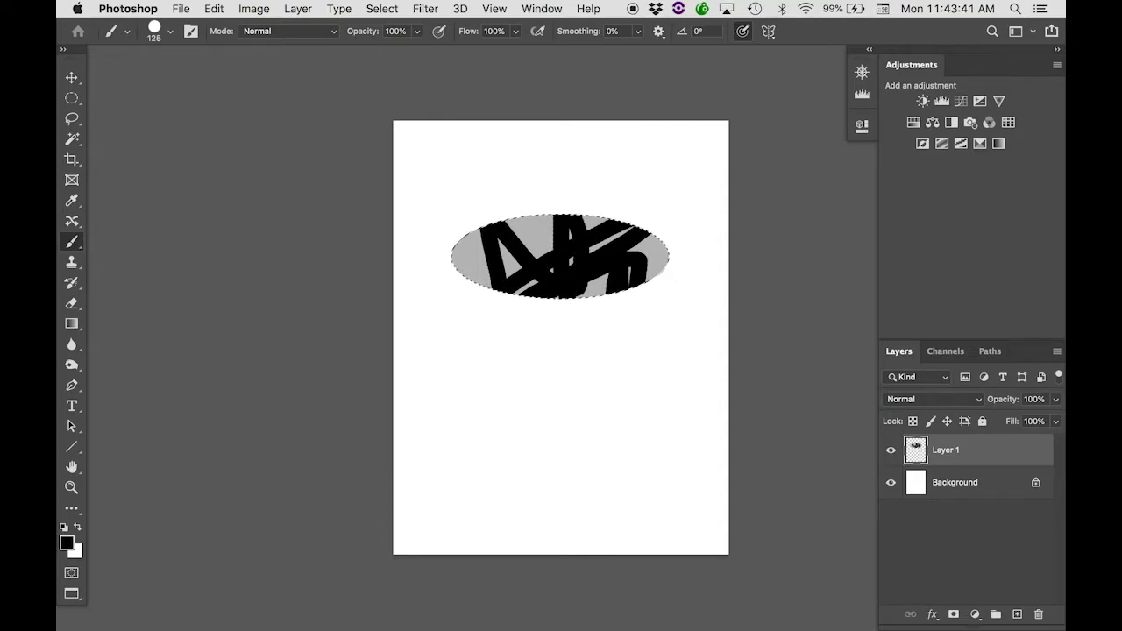
pyautogui.press('super+z')
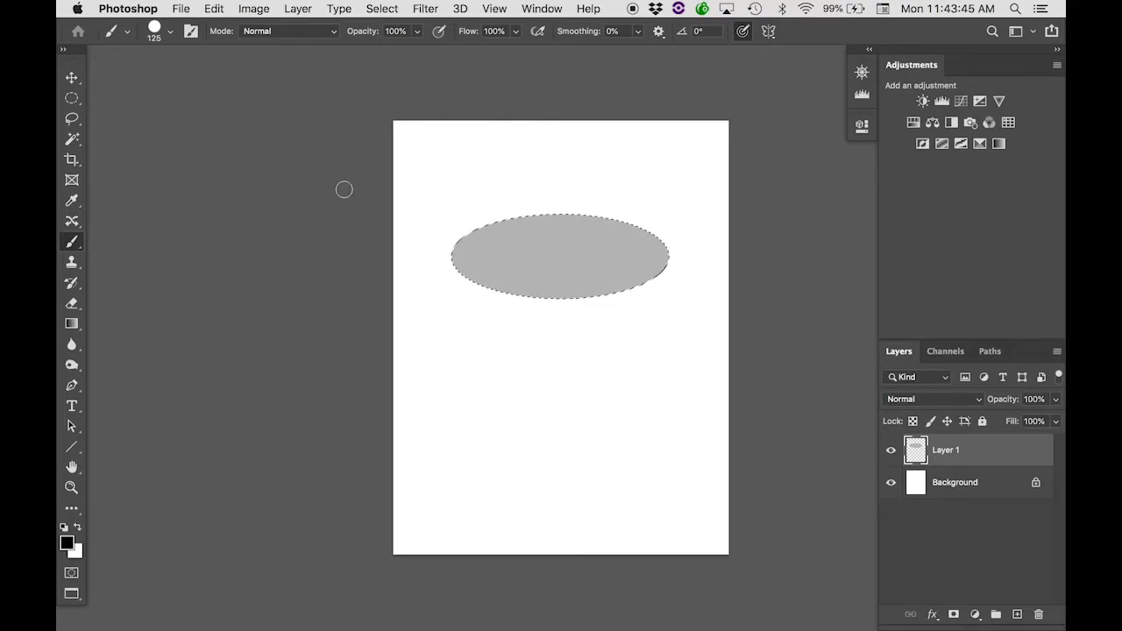
pyautogui.click(216, 9)
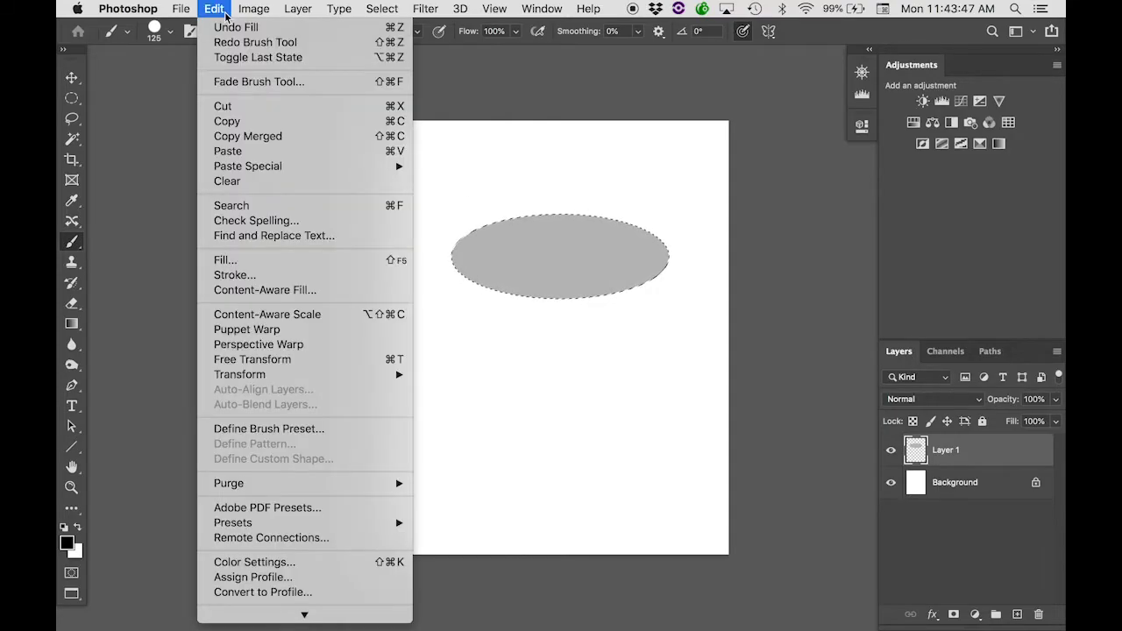
pyautogui.click(224, 11)
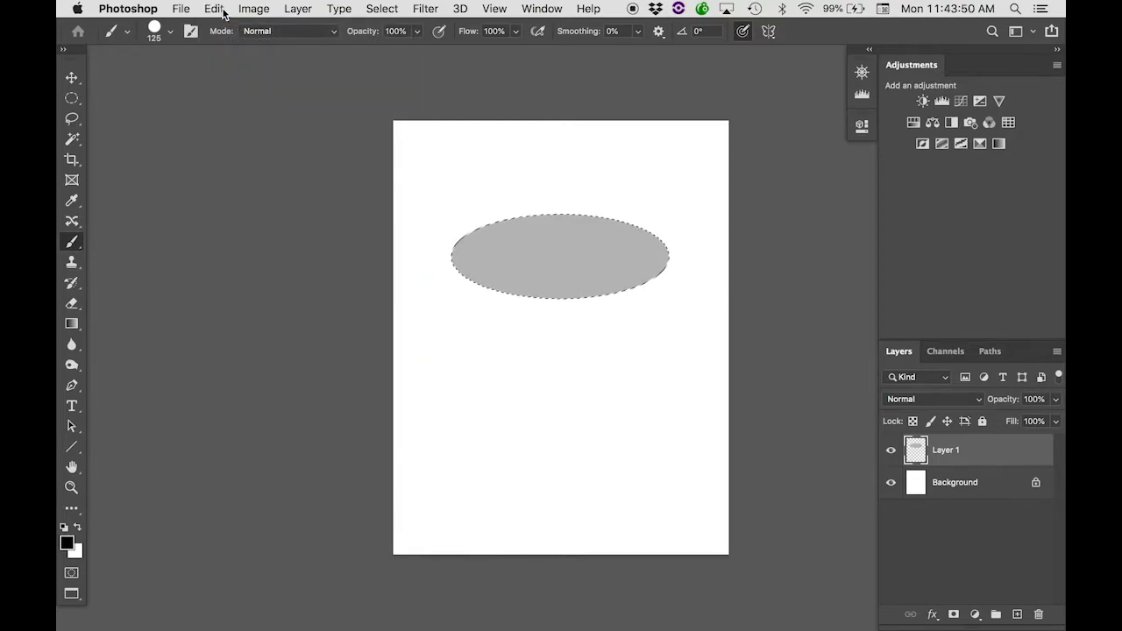
# Lower the brush hardness to 70% and undo the black scribble in the ellipse.
pyautogui.click(163, 33)
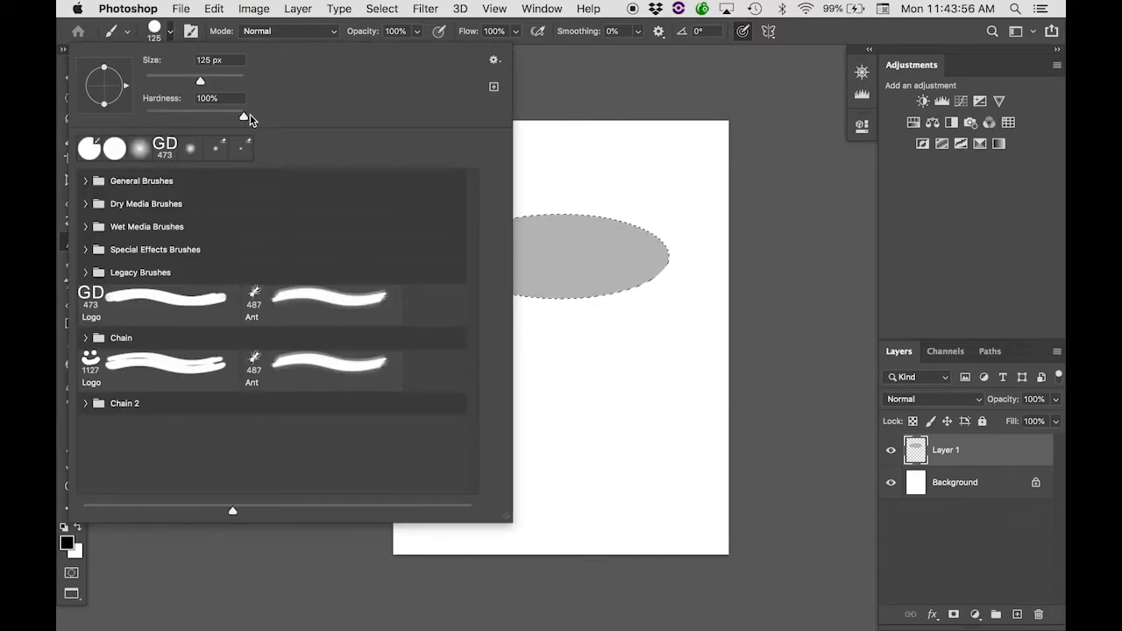
pyautogui.moveTo(246, 112); pyautogui.dragTo(210, 116)
pyautogui.press('Return')
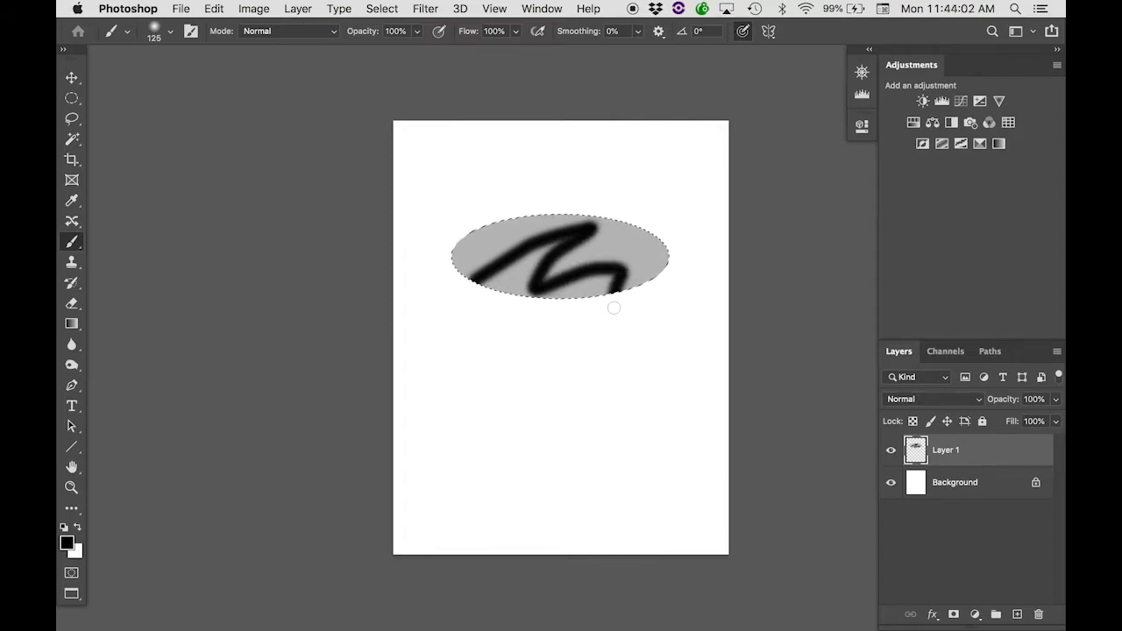
pyautogui.press('super+z')
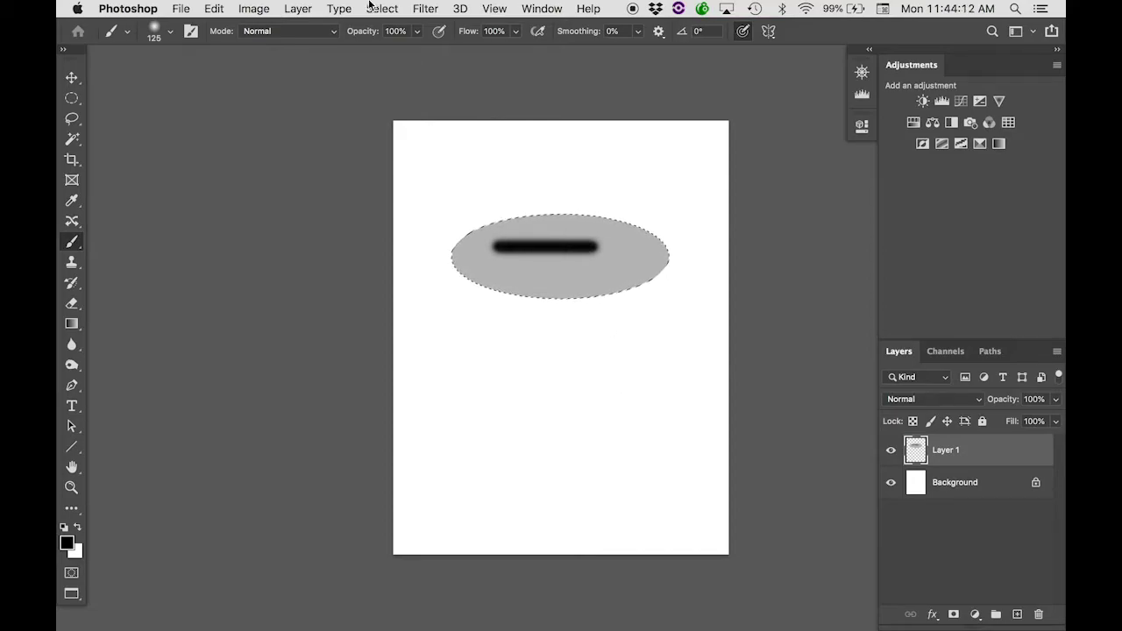
# Lower the brush opacity and undo the faint grey and black strokes in the ellipse.
pyautogui.moveTo(362, 33); pyautogui.dragTo(354, 34)
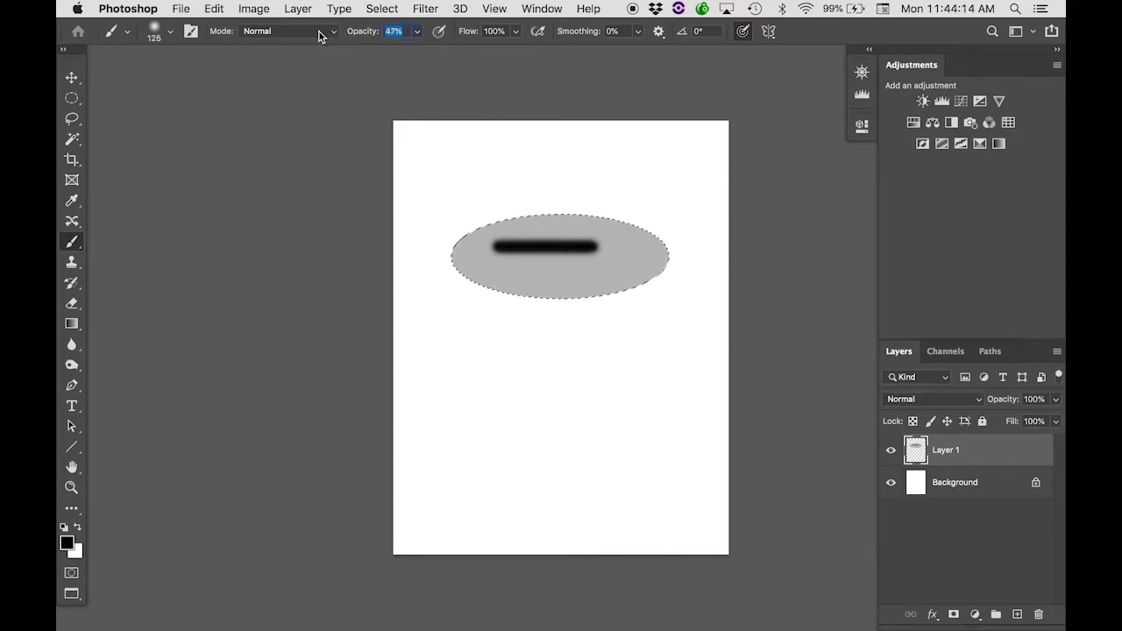
pyautogui.press('5')
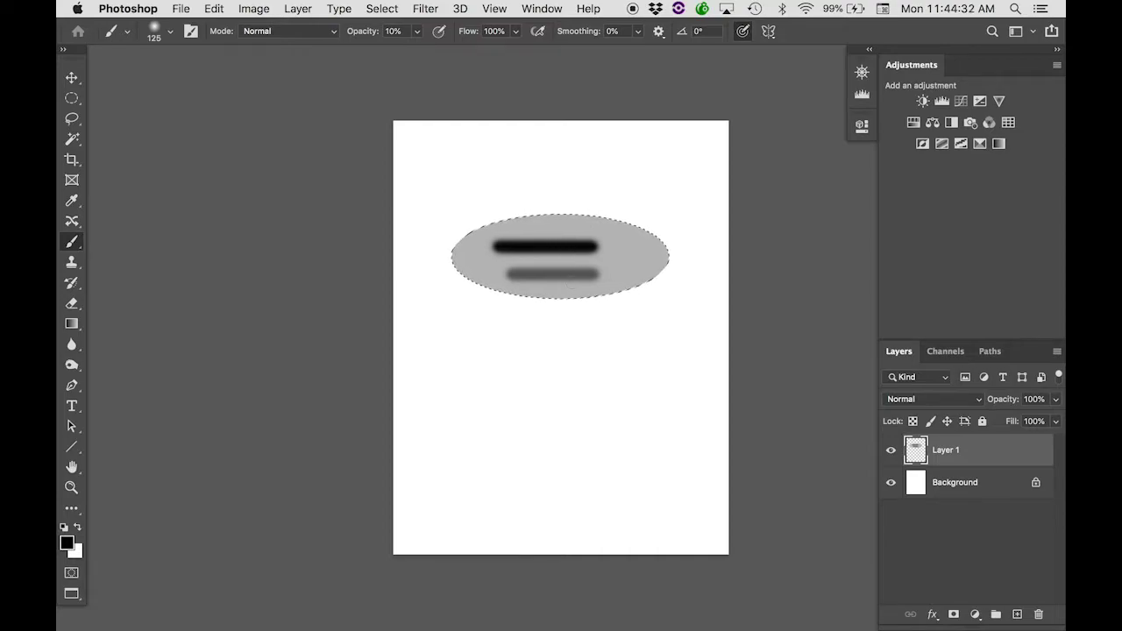
pyautogui.click(214, 9)
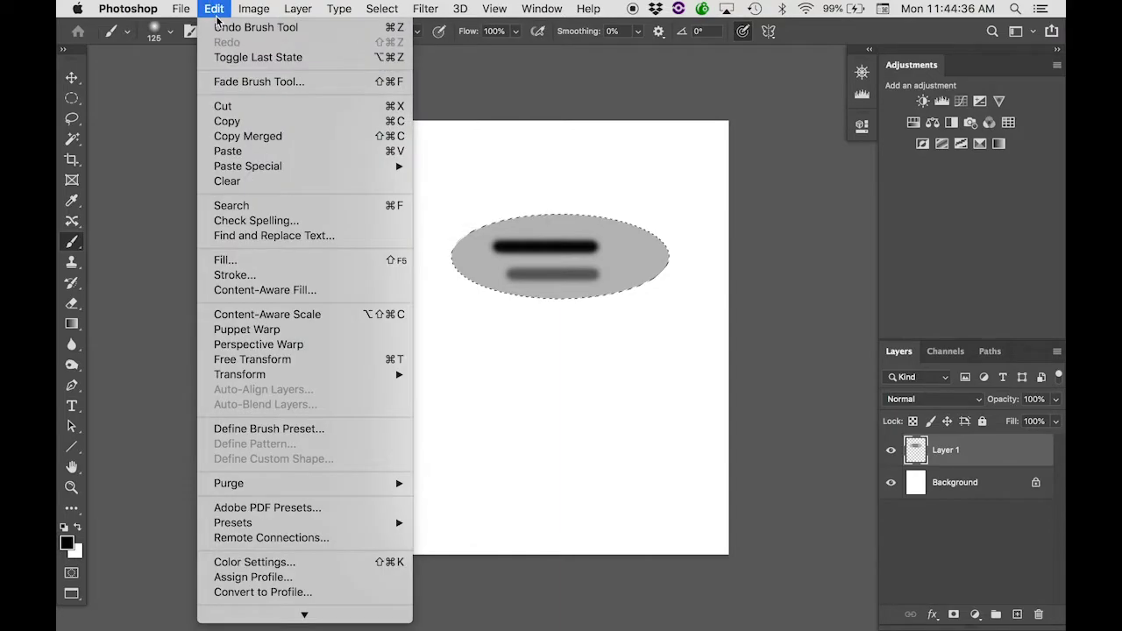
pyautogui.press('super+z')
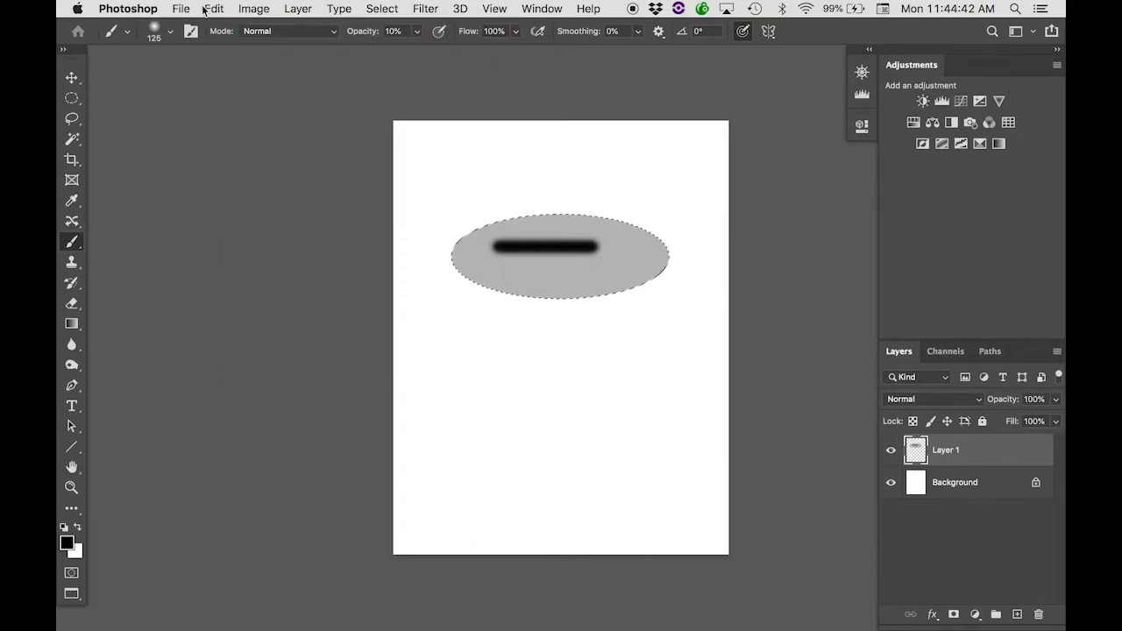
pyautogui.press('super+z')
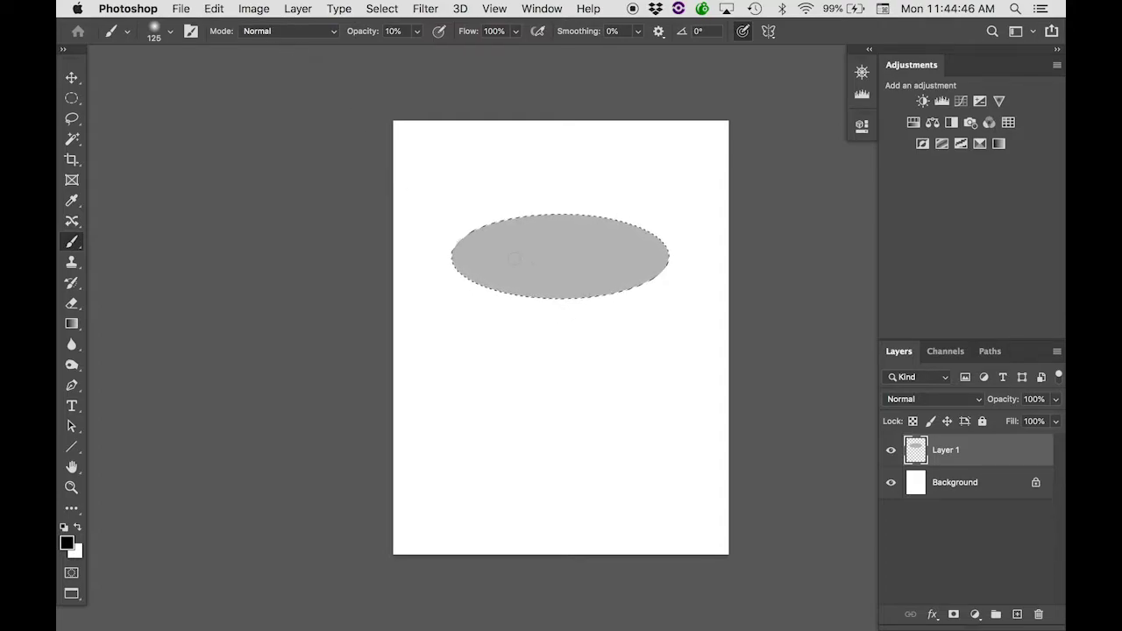
# Test soft vertical and horizontal strokes in the ellipse, undo them, and enlarge the brush.
pyautogui.moveTo(490, 232); pyautogui.dragTo(490, 280)
pyautogui.moveTo(528, 245)
pyautogui.mouseDown()
pyautogui.moveTo(528, 289)
pyautogui.moveTo(552, 270)
pyautogui.moveTo(554, 292)
pyautogui.mouseUp()
pyautogui.moveTo(565, 231); pyautogui.dragTo(565, 266)
pyautogui.press('super+z')
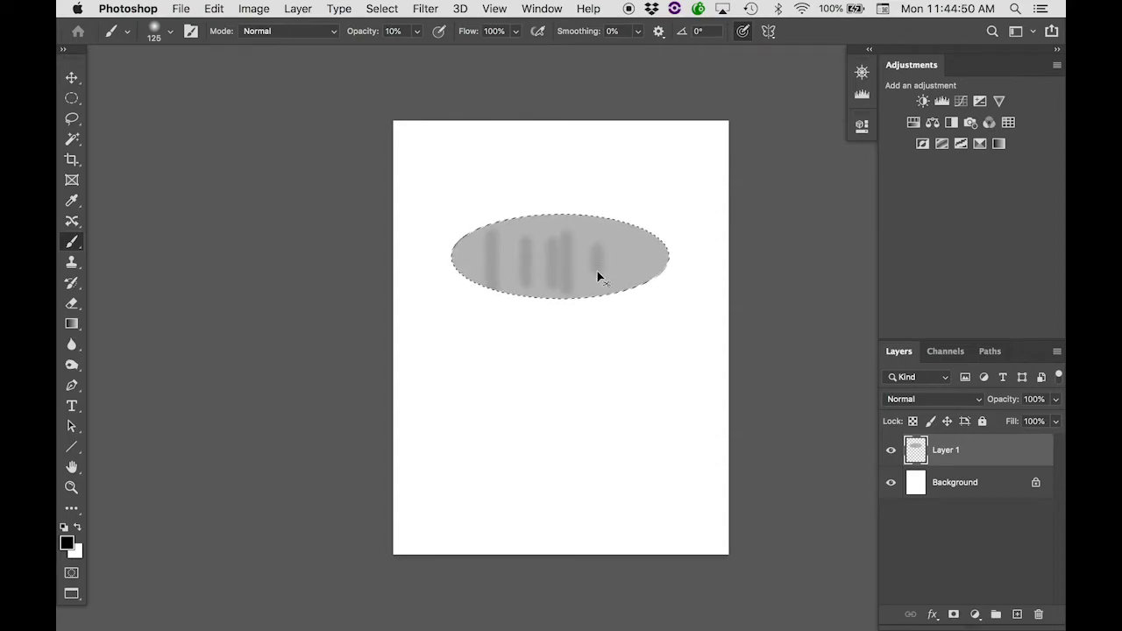
pyautogui.press('super+z')
pyautogui.press('super+z')
pyautogui.press('super+z')
pyautogui.press('super+z')
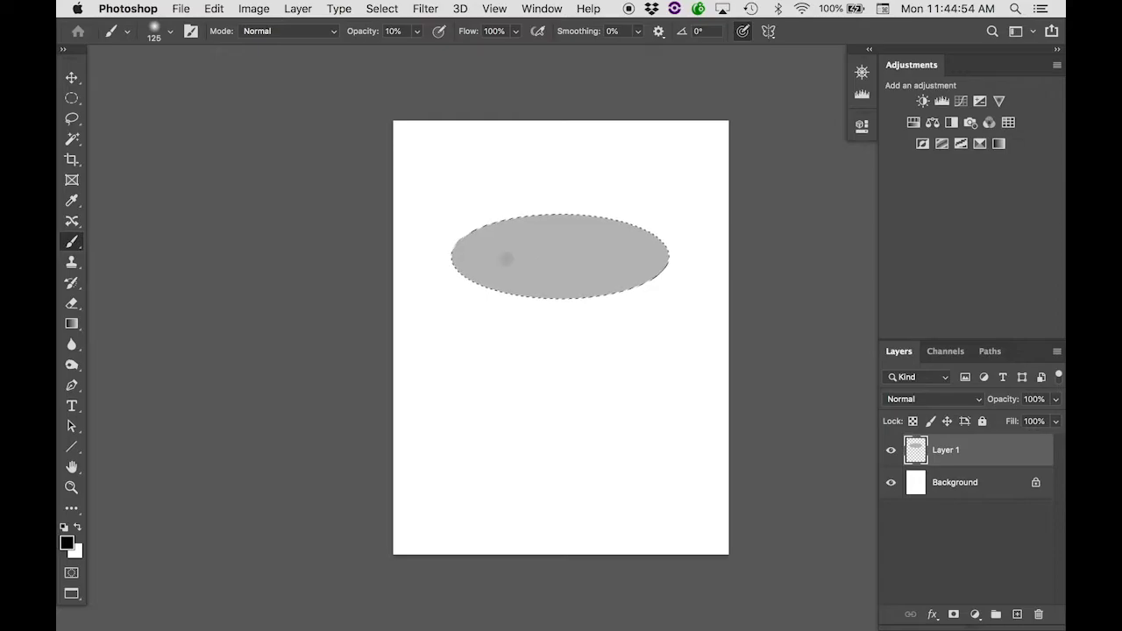
pyautogui.moveTo(508, 258); pyautogui.dragTo(626, 259)
pyautogui.press('super+z')
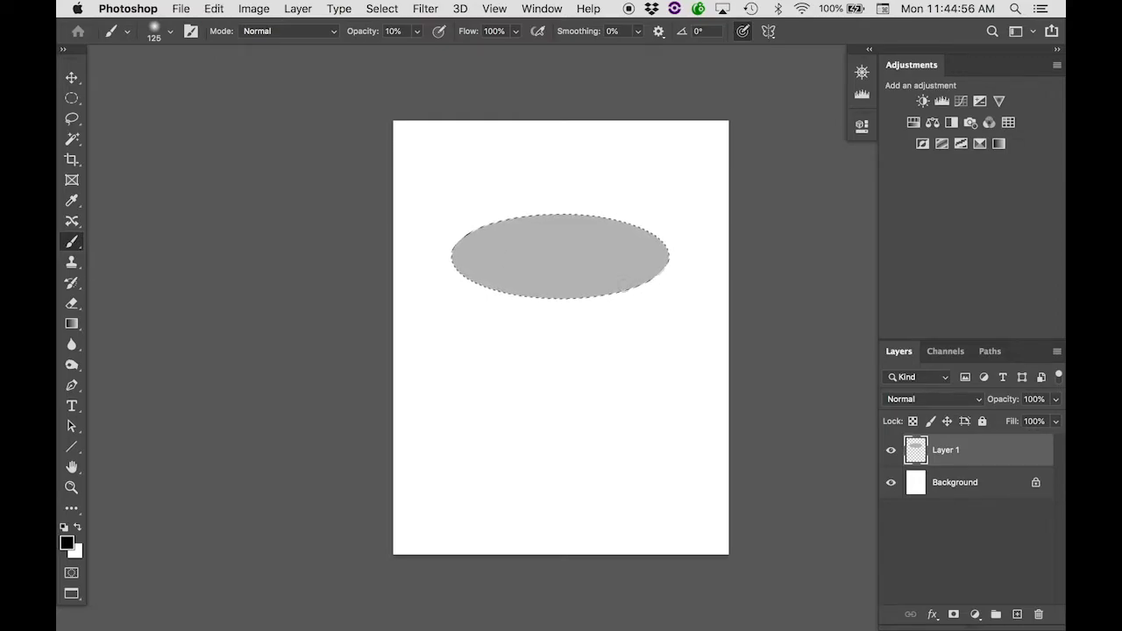
pyautogui.press(']')
pyautogui.press(']')
pyautogui.press(']')
pyautogui.press(']')
pyautogui.press(']')
pyautogui.press(']')
pyautogui.press(']')
pyautogui.press(']')
pyautogui.press(']')
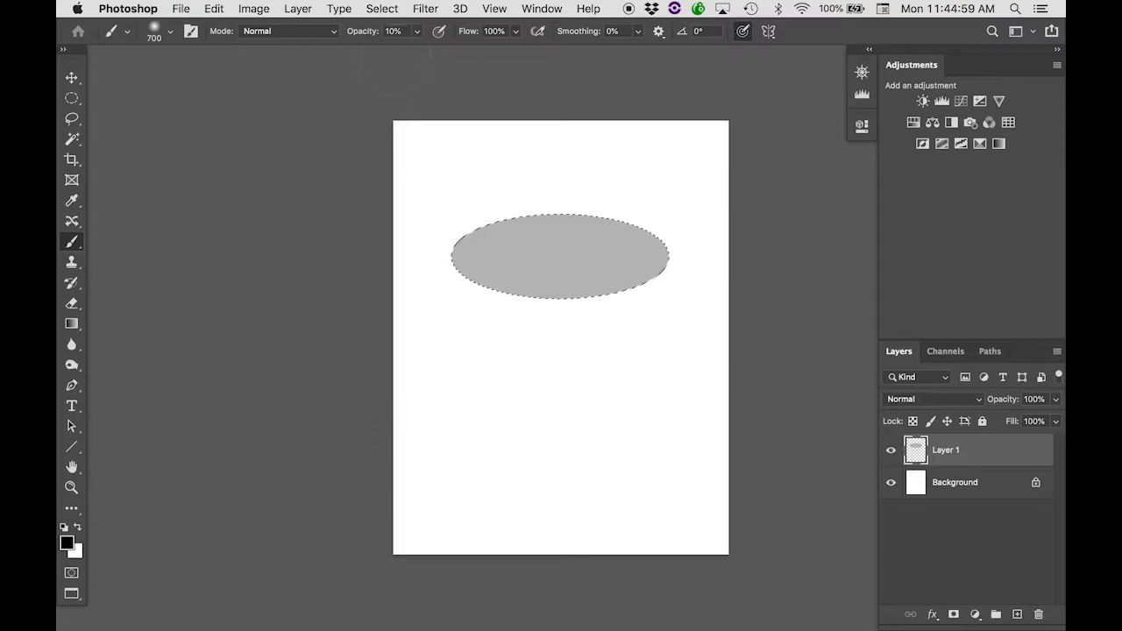
# Brush soft dark strokes along the ellipse's lower edge, undo them, then re-shade its lower right.
pyautogui.press('[')
pyautogui.press('[')
pyautogui.press('[')
pyautogui.press('[')
pyautogui.press('[')
pyautogui.press('[')
pyautogui.press('[')
pyautogui.press('[')
pyautogui.press('[')
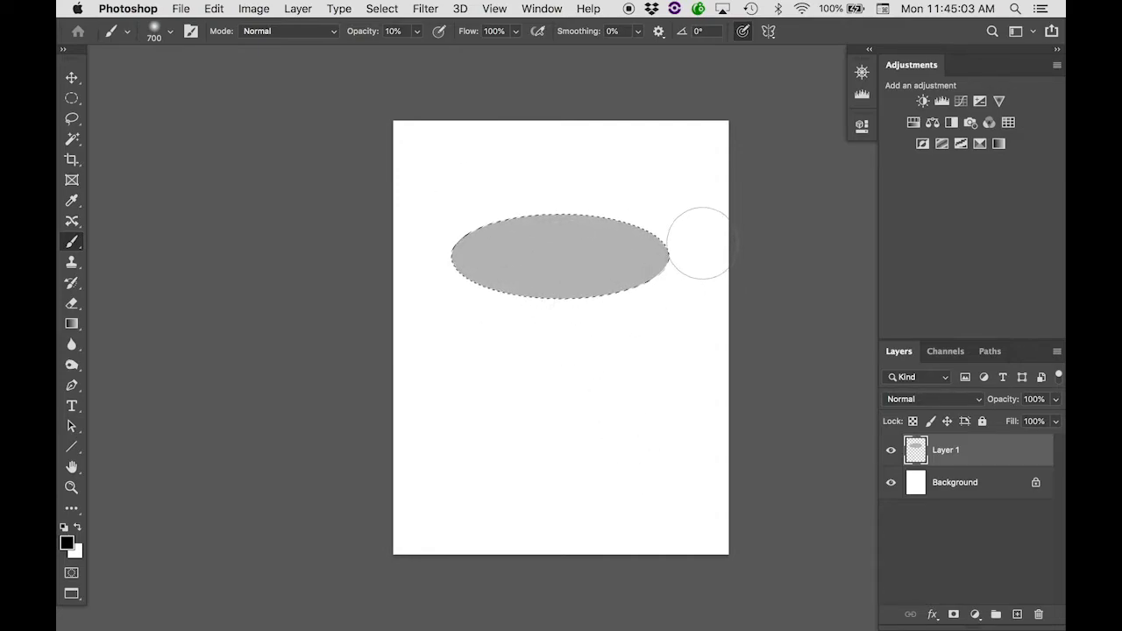
pyautogui.moveTo(405, 281)
pyautogui.mouseDown()
pyautogui.moveTo(430, 303)
pyautogui.moveTo(575, 315)
pyautogui.moveTo(649, 286)
pyautogui.moveTo(716, 209)
pyautogui.moveTo(661, 281)
pyautogui.mouseUp()
pyautogui.moveTo(434, 311)
pyautogui.mouseDown()
pyautogui.moveTo(631, 318)
pyautogui.moveTo(692, 267)
pyautogui.moveTo(613, 300)
pyautogui.mouseUp()
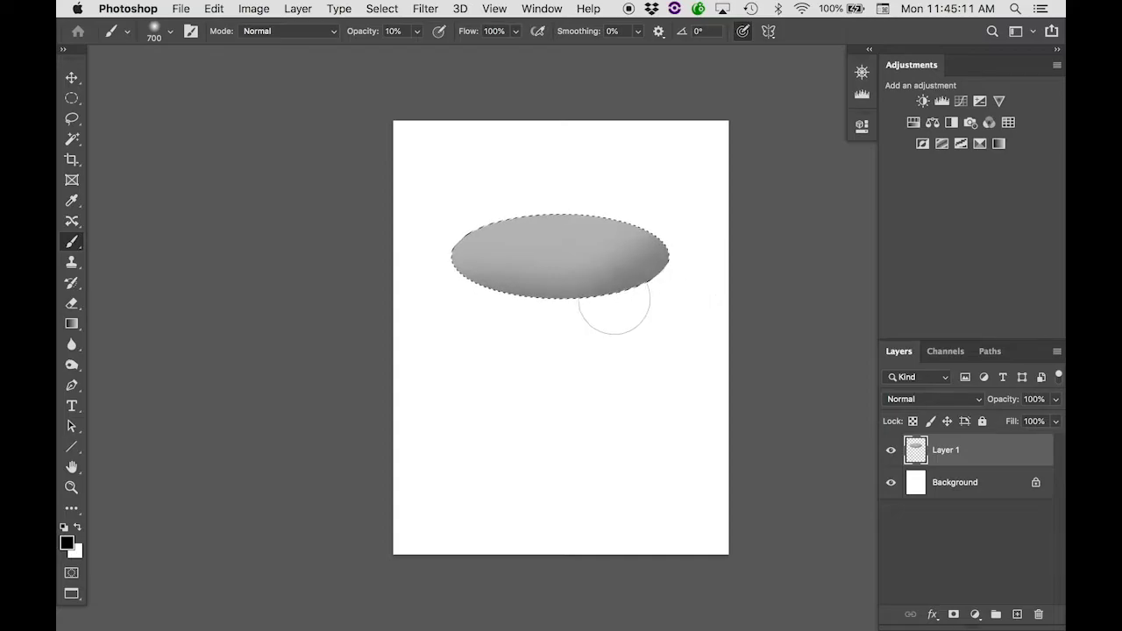
pyautogui.moveTo(464, 304)
pyautogui.mouseDown()
pyautogui.moveTo(403, 301)
pyautogui.moveTo(426, 316)
pyautogui.moveTo(577, 317)
pyautogui.moveTo(635, 297)
pyautogui.moveTo(679, 261)
pyautogui.moveTo(692, 230)
pyautogui.moveTo(686, 199)
pyautogui.moveTo(648, 311)
pyautogui.mouseUp()
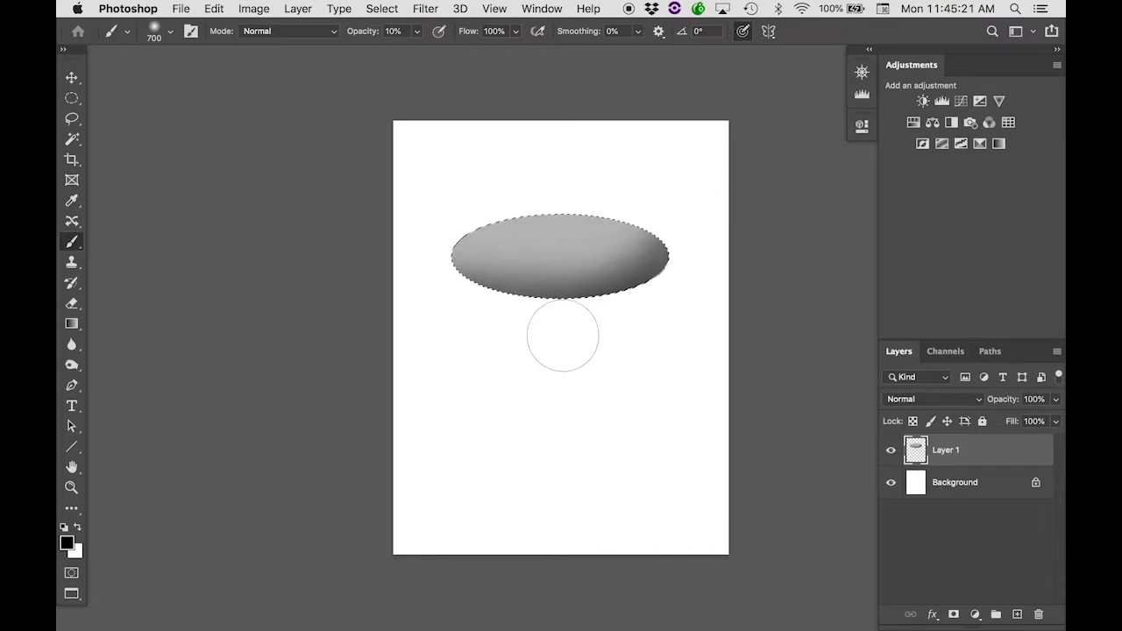
pyautogui.press('super+z')
pyautogui.press('super+z')
pyautogui.press('super+z')
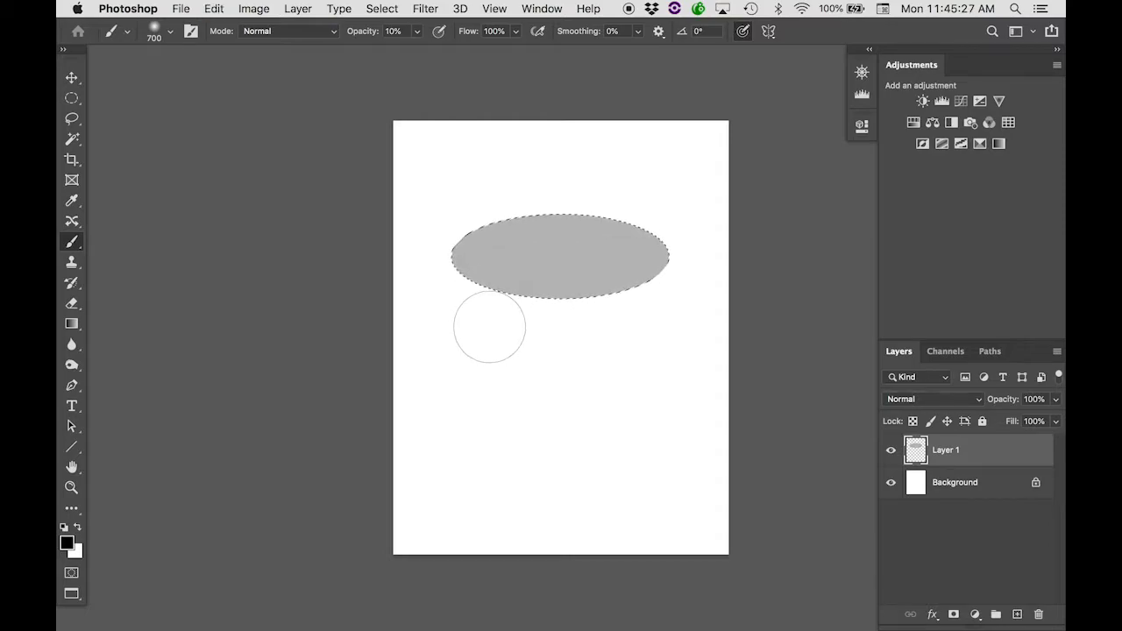
pyautogui.moveTo(488, 328)
pyautogui.mouseDown()
pyautogui.moveTo(560, 322)
pyautogui.moveTo(701, 254)
pyautogui.mouseUp()
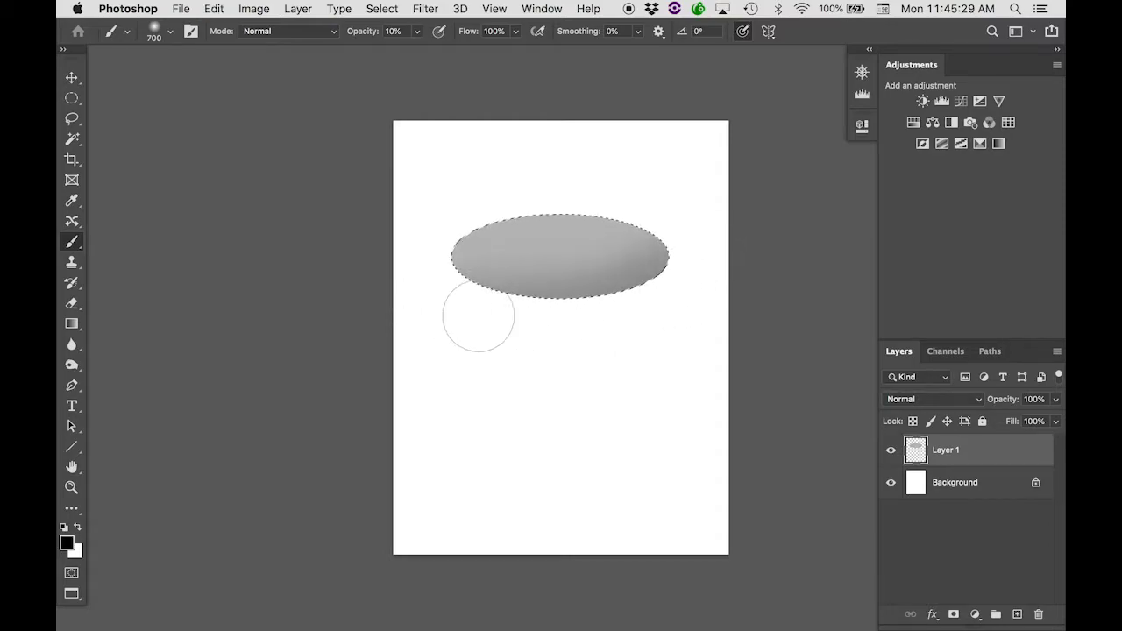
pyautogui.moveTo(476, 319)
pyautogui.mouseDown()
pyautogui.moveTo(553, 319)
pyautogui.moveTo(666, 268)
pyautogui.mouseUp()
pyautogui.moveTo(504, 326); pyautogui.dragTo(722, 238)
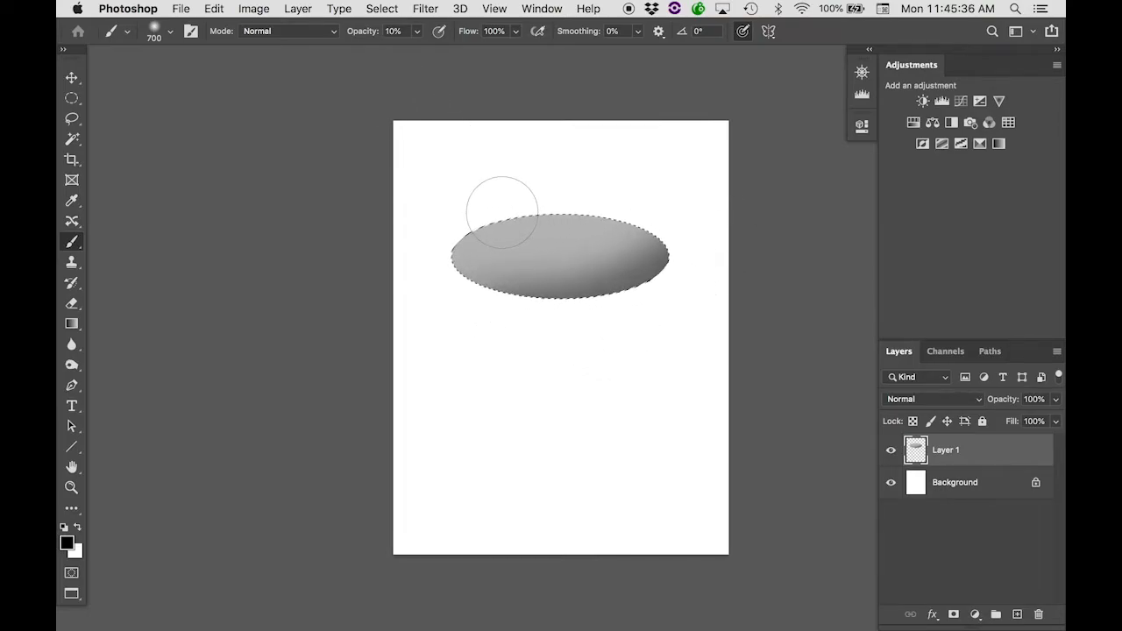
# Reset the colours to black and white, then swap so white is the foreground.
pyautogui.click(64, 529)
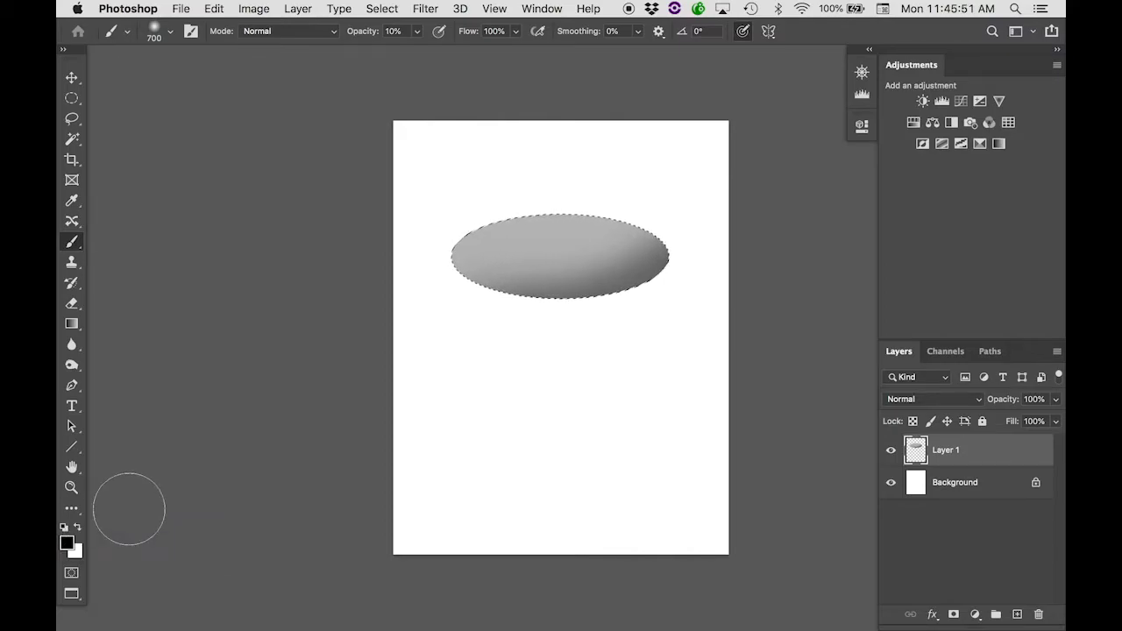
pyautogui.click(77, 530)
pyautogui.click(77, 530)
pyautogui.click(77, 530)
pyautogui.click(77, 529)
pyautogui.press('x')
pyautogui.press('x')
pyautogui.press('x')
pyautogui.press('x')
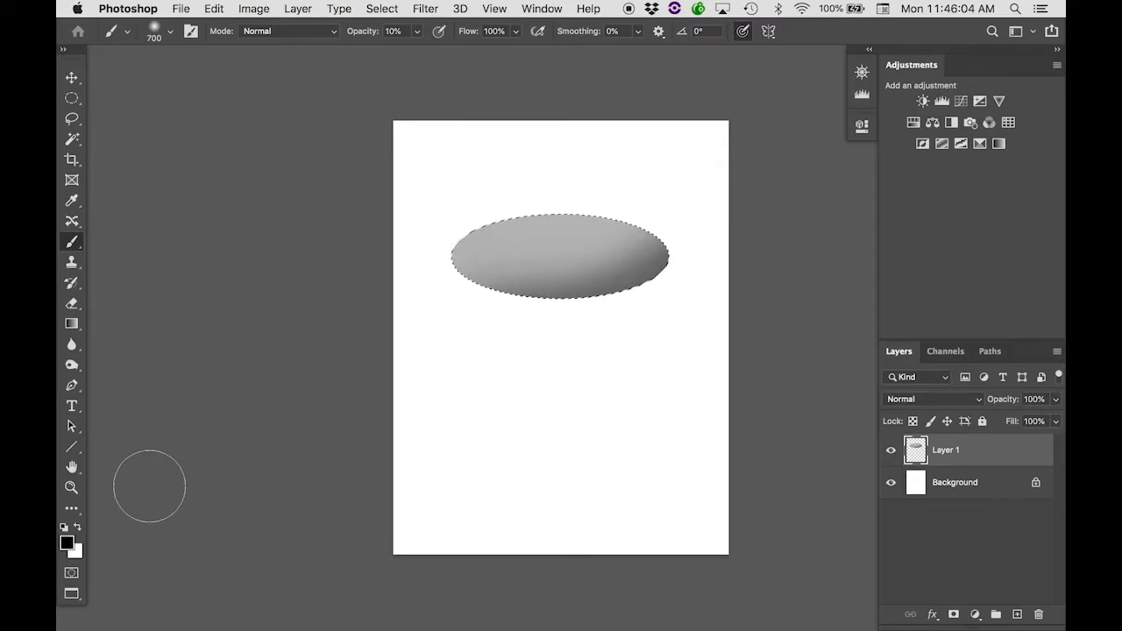
pyautogui.press('x')
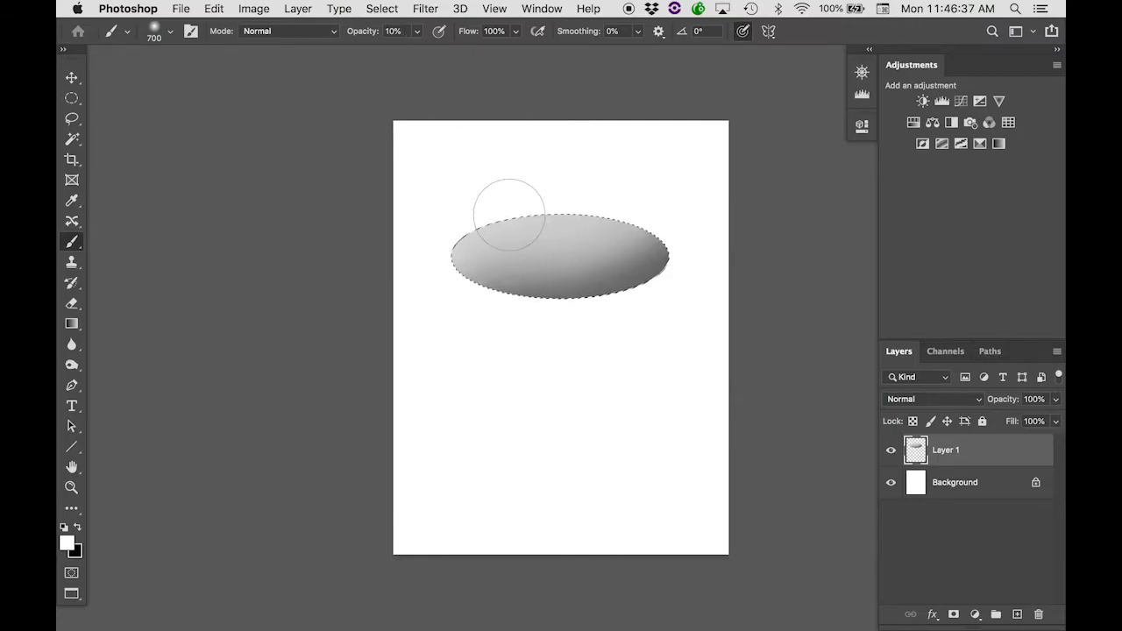
# Deselect the ellipse and undo every test black stroke painted over the page and oval.
pyautogui.click(382, 9)
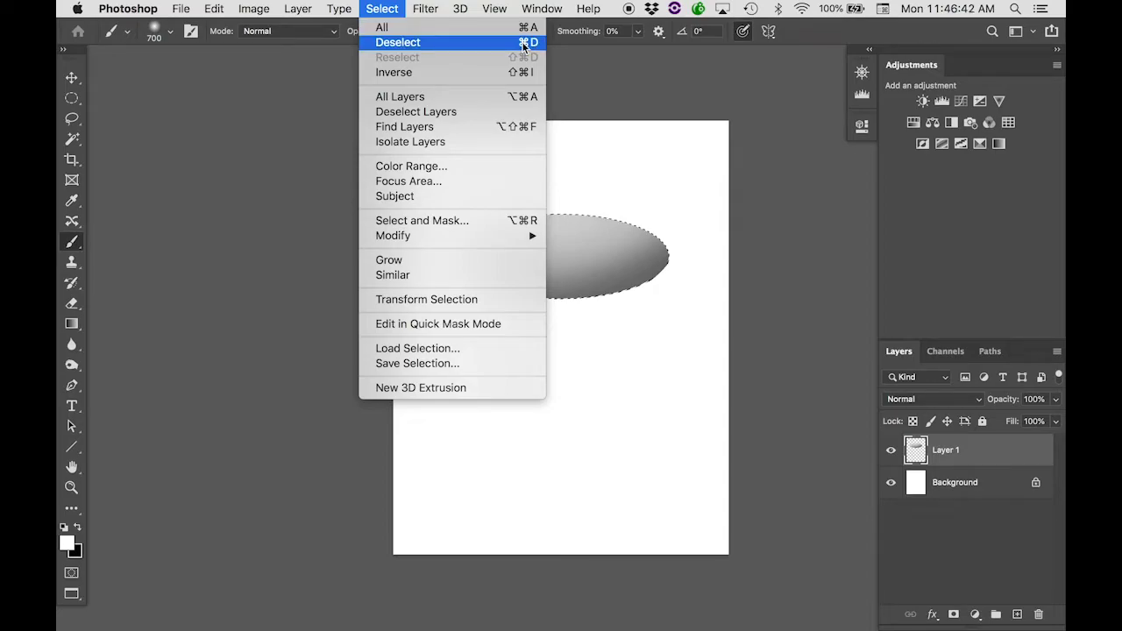
pyautogui.click(429, 43)
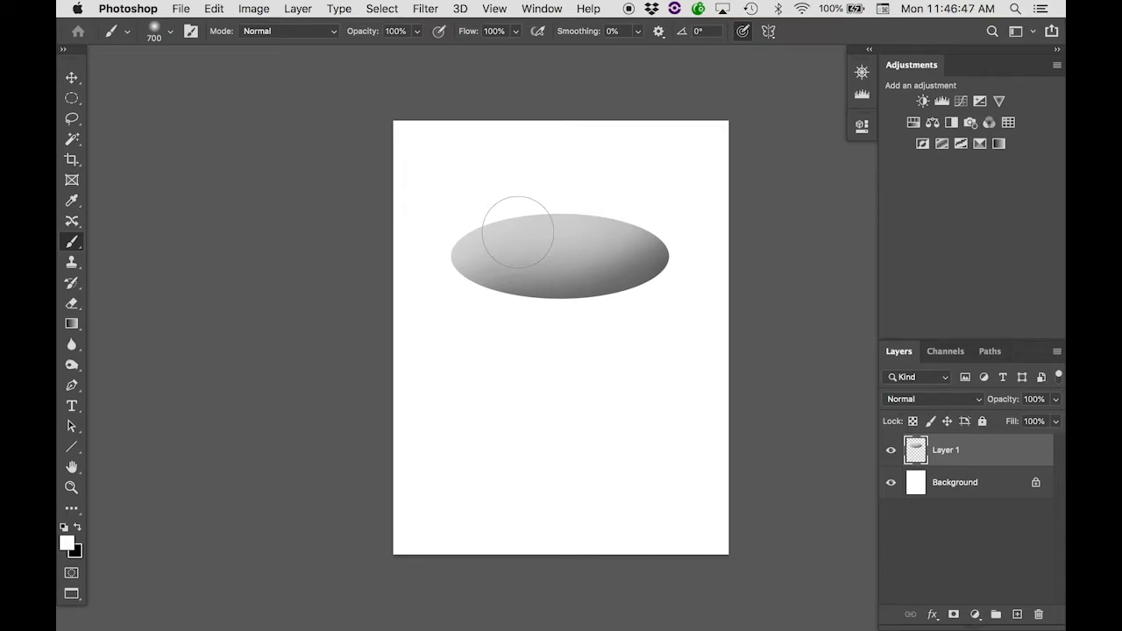
pyautogui.press('x')
pyautogui.moveTo(430, 328)
pyautogui.mouseDown()
pyautogui.moveTo(581, 321)
pyautogui.moveTo(801, 376)
pyautogui.mouseUp()
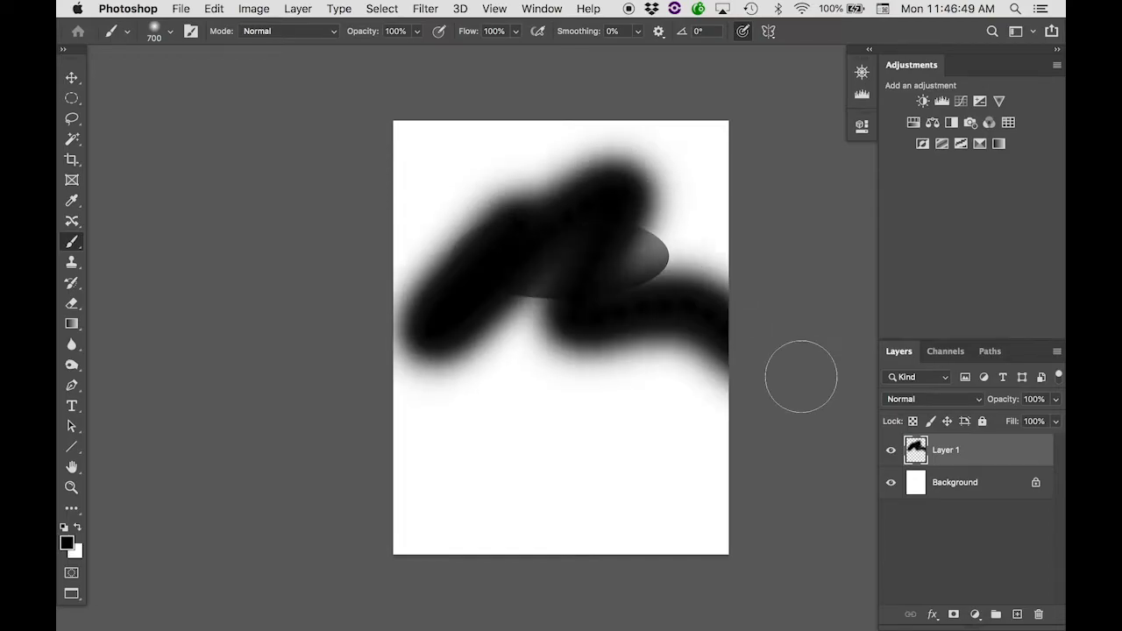
pyautogui.press('super+alt+z')
pyautogui.press('super+alt+z')
pyautogui.moveTo(544, 373)
pyautogui.mouseDown()
pyautogui.moveTo(566, 283)
pyautogui.moveTo(698, 162)
pyautogui.mouseUp()
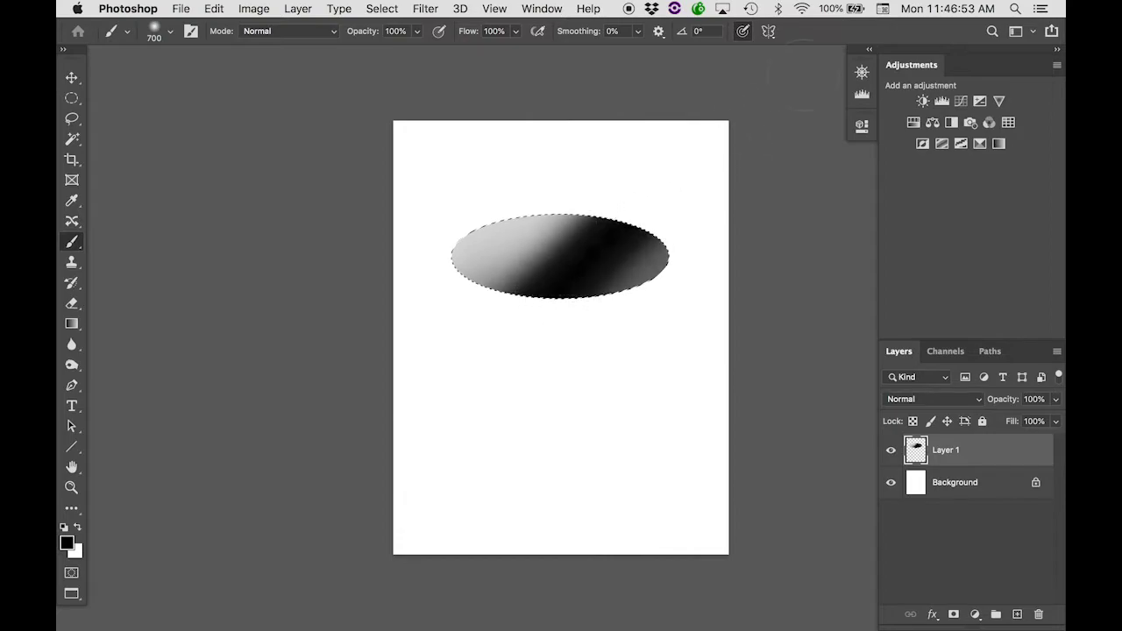
pyautogui.press('super+alt+z')
pyautogui.press('super+d')
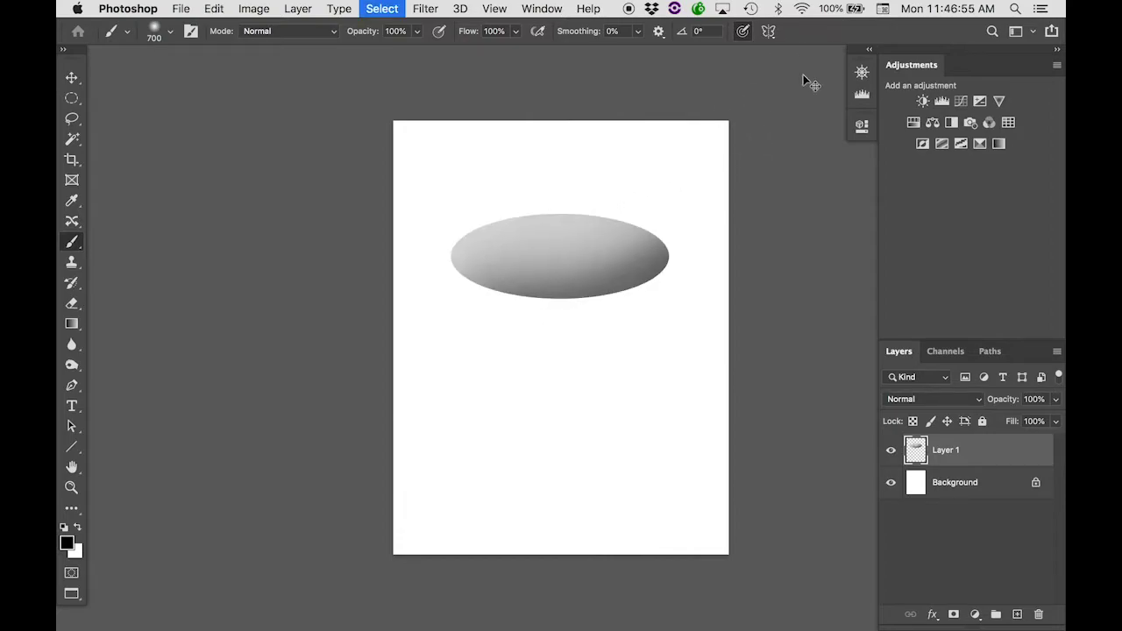
pyautogui.moveTo(458, 414)
pyautogui.mouseDown()
pyautogui.moveTo(485, 357)
pyautogui.moveTo(640, 180)
pyautogui.mouseUp()
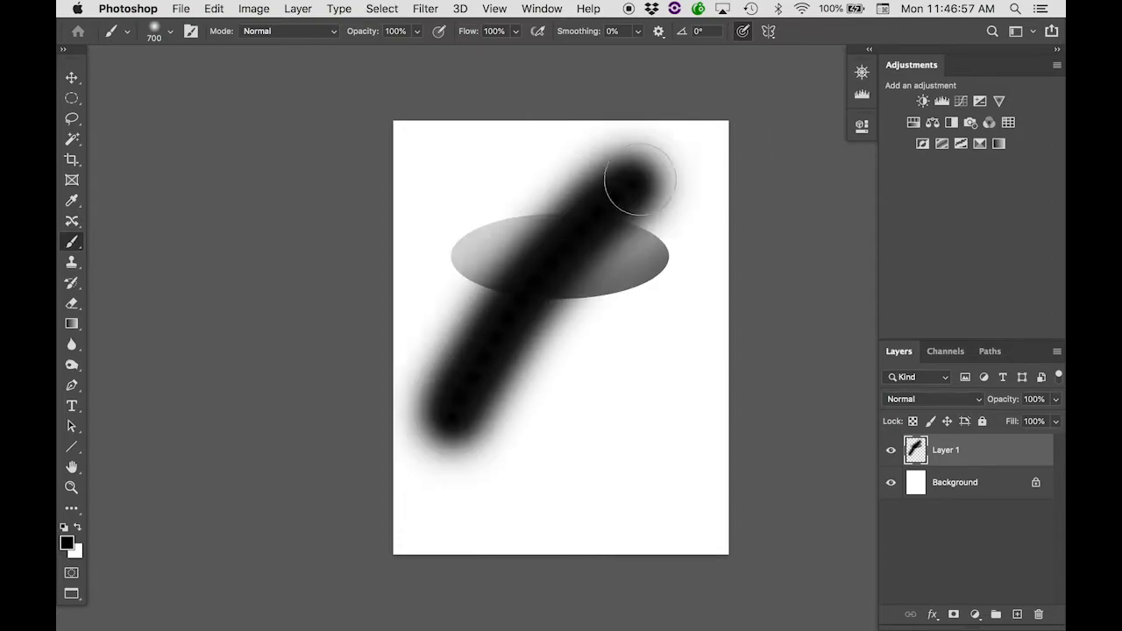
pyautogui.press('super+alt+z')
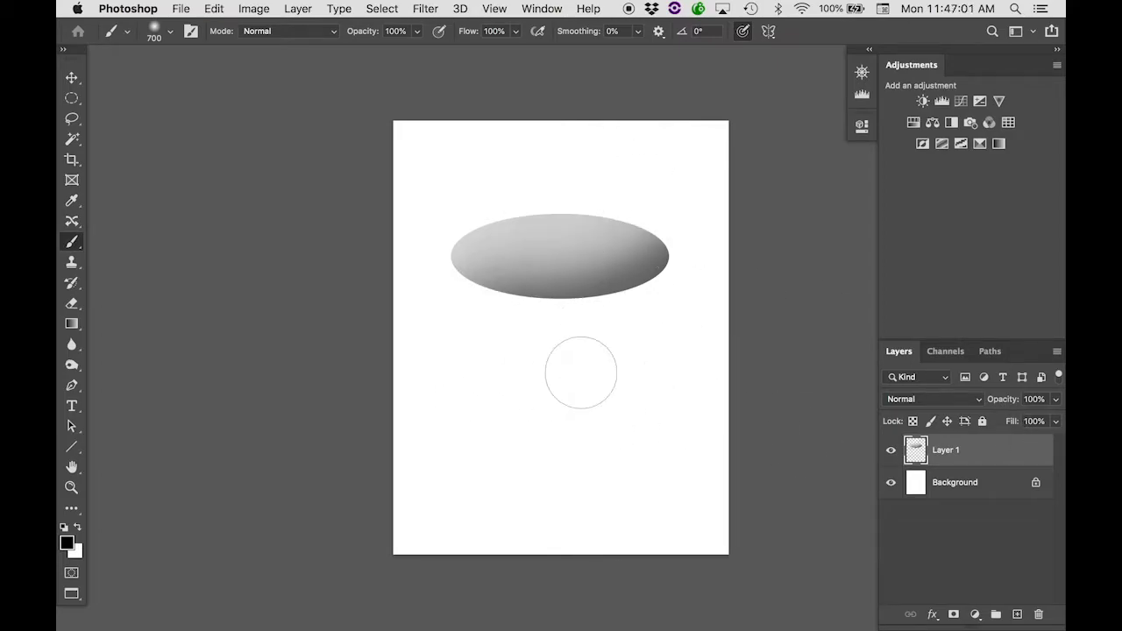
# Rename Layer 1 to Oval.
pyautogui.doubleClick(952, 452)
pyautogui.write('Oval')
pyautogui.press('Return')
# Add a new layer named Shadow and move it beneath Oval.
pyautogui.click(1016, 613)
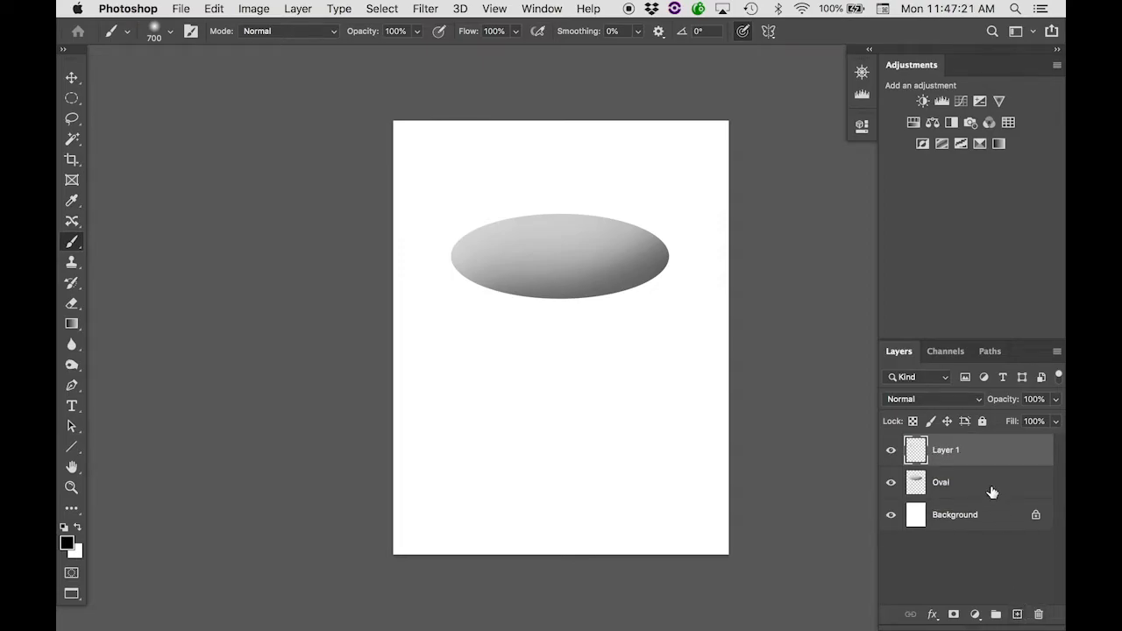
pyautogui.doubleClick(951, 453)
pyautogui.write('Shadow')
pyautogui.press('Return')
pyautogui.moveTo(914, 449); pyautogui.dragTo(947, 449)
# On the Shadow layer, draw a wide, flat elliptical selection below and right of the oval.
pyautogui.click(921, 487)
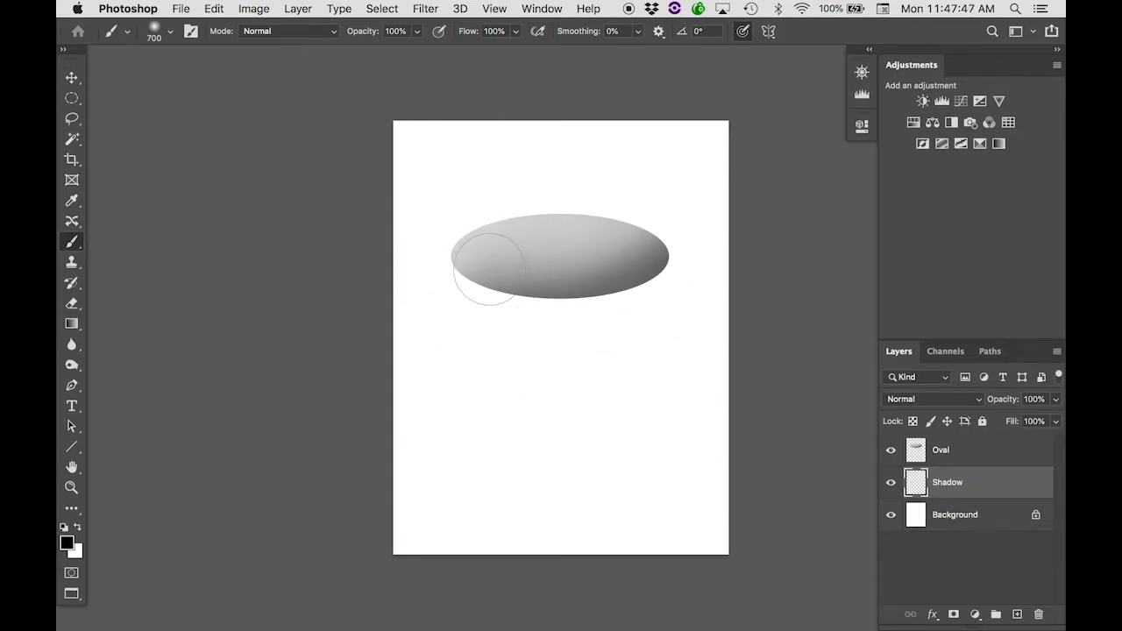
pyautogui.click(72, 98)
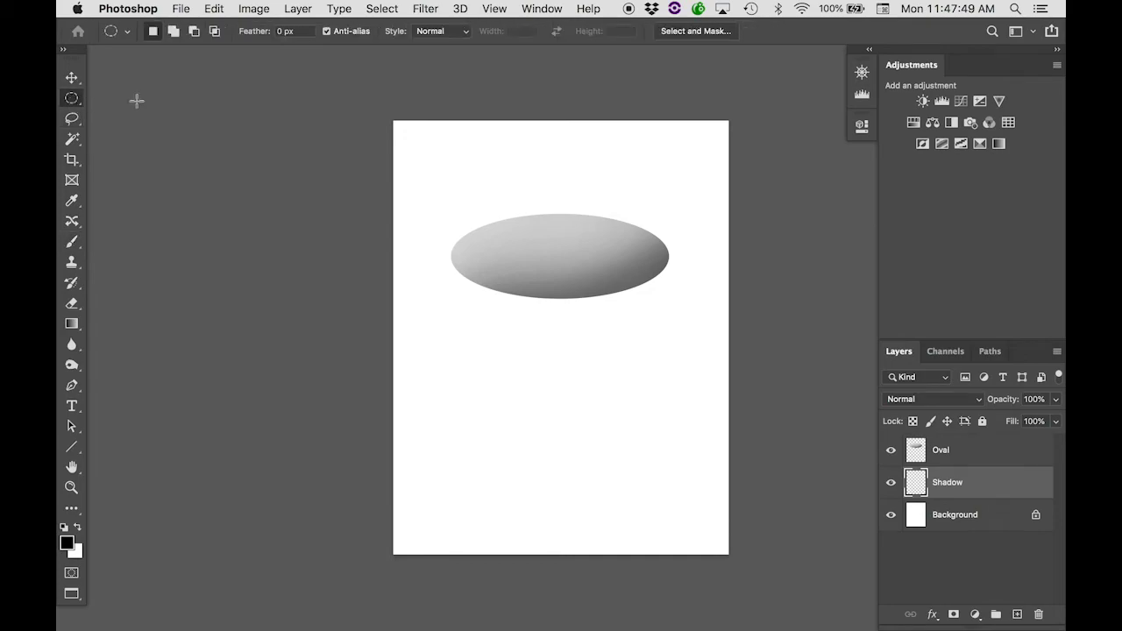
pyautogui.moveTo(480, 348); pyautogui.dragTo(636, 391)
pyautogui.moveTo(621, 413)
pyautogui.mouseDown()
pyautogui.moveTo(677, 388)
pyautogui.moveTo(533, 416)
pyautogui.moveTo(626, 369)
pyautogui.moveTo(632, 420)
pyautogui.moveTo(628, 404)
pyautogui.mouseUp()
pyautogui.moveTo(708, 230); pyautogui.dragTo(605, 263)
pyautogui.moveTo(639, 176); pyautogui.dragTo(646, 181)
pyautogui.moveTo(628, 338); pyautogui.dragTo(705, 383)
# Fill the elliptical selection with Black using Edit > Fill, then zoom in.
pyautogui.click(214, 9)
pyautogui.click(230, 256)
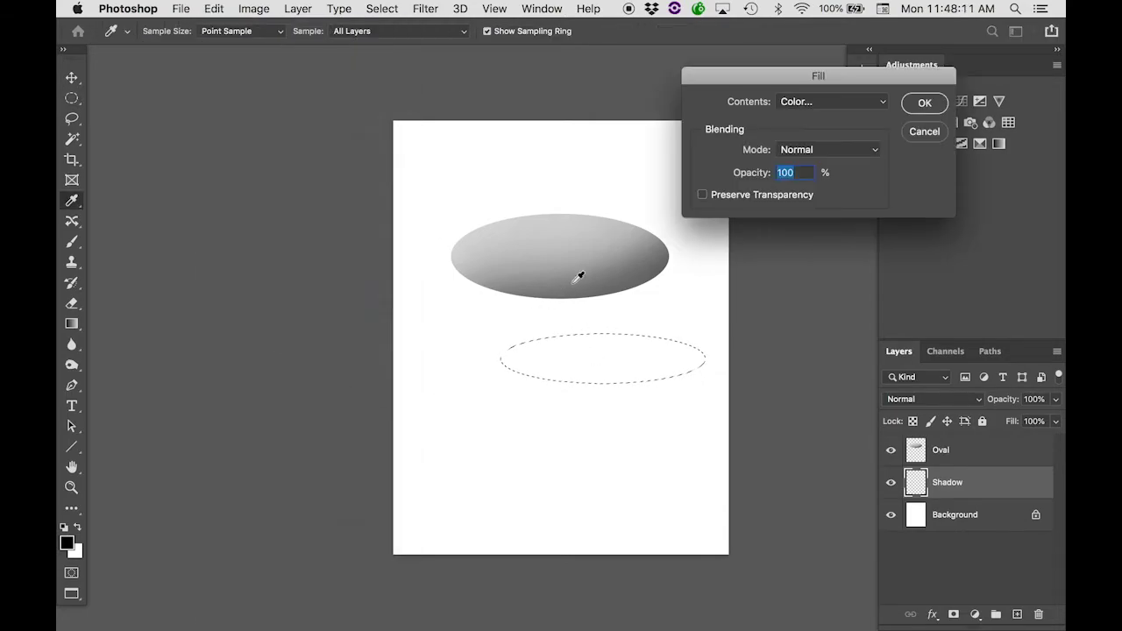
pyautogui.click(797, 104)
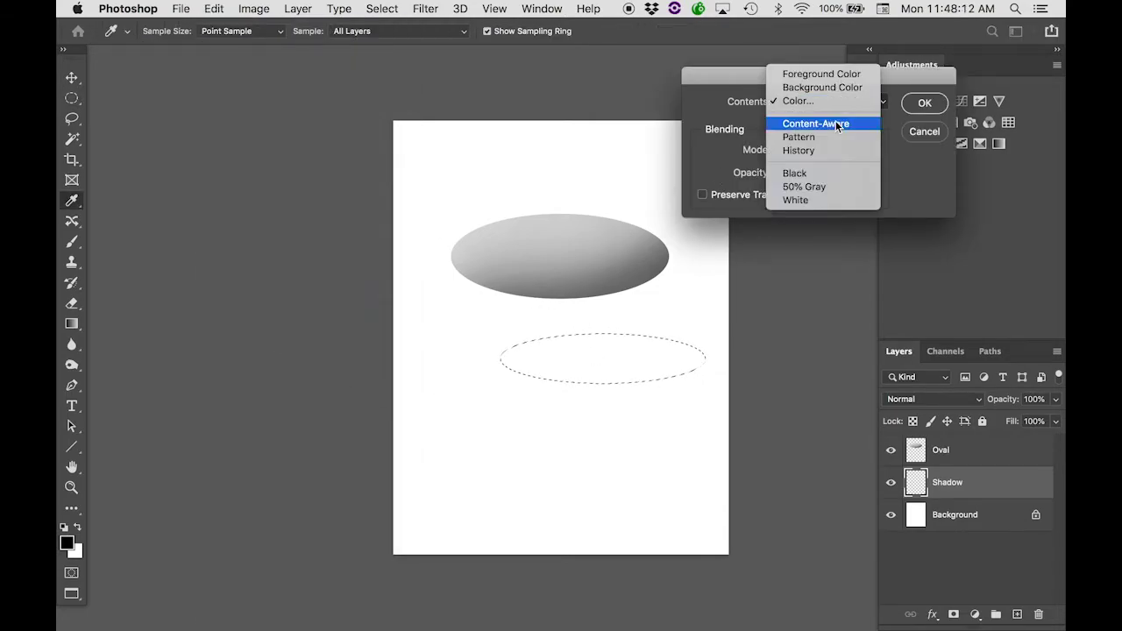
pyautogui.click(817, 174)
pyautogui.click(924, 102)
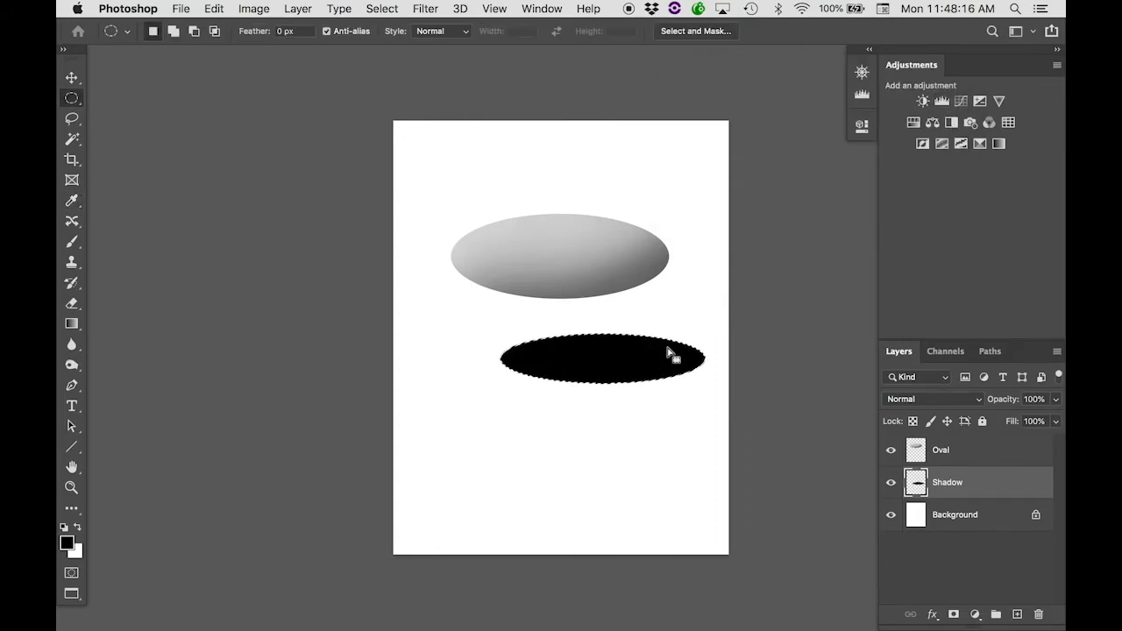
pyautogui.press('super+equal')
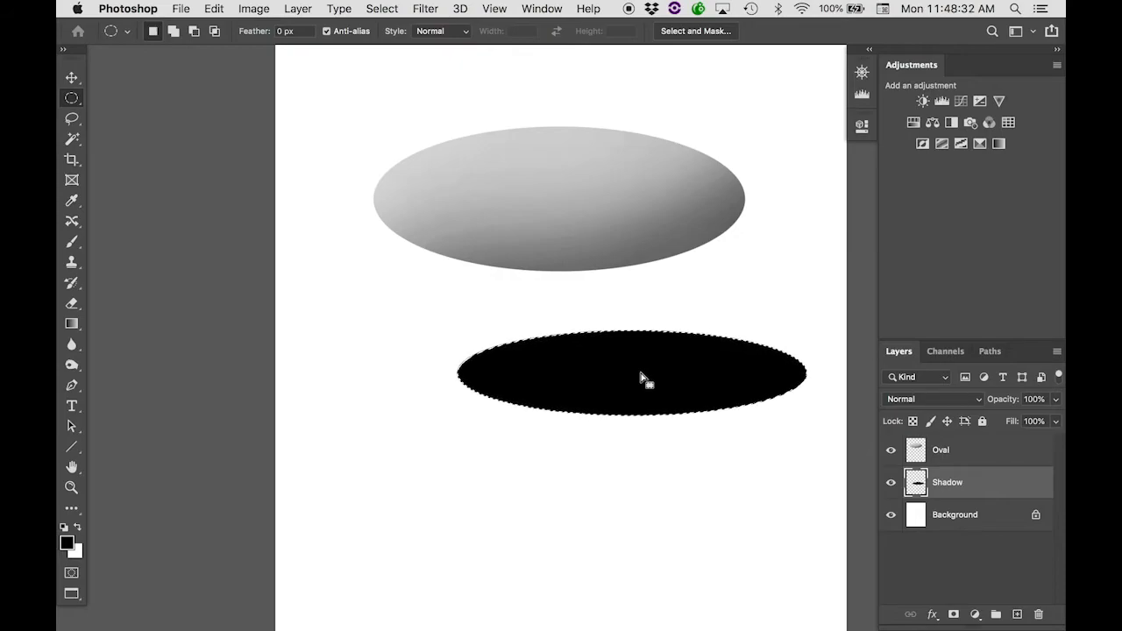
pyautogui.click(426, 9)
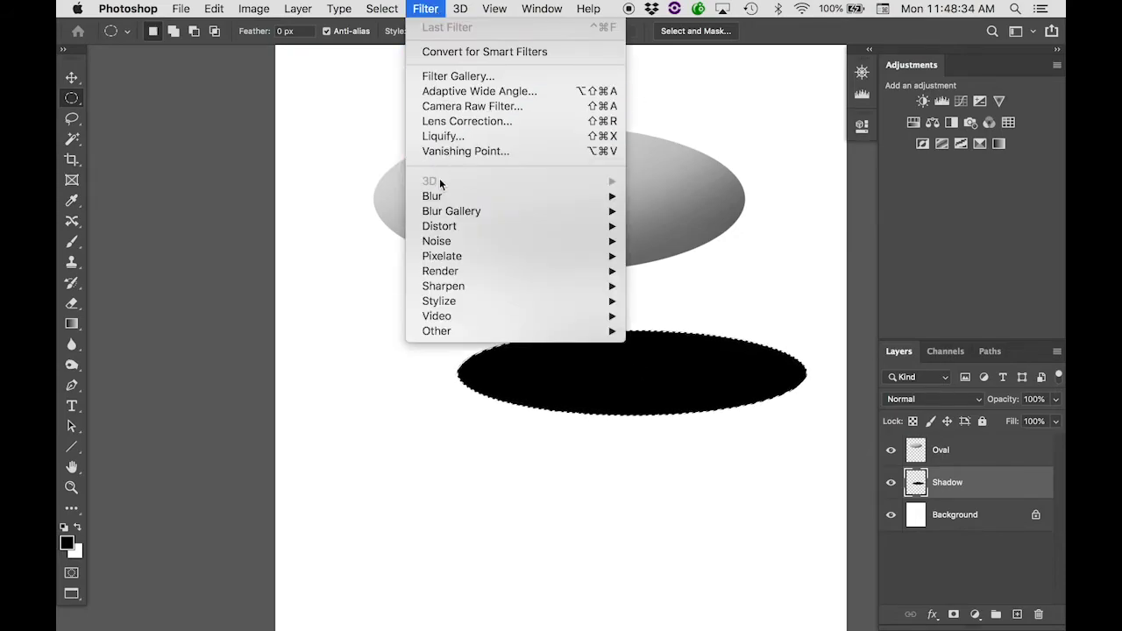
pyautogui.moveTo(442, 199)
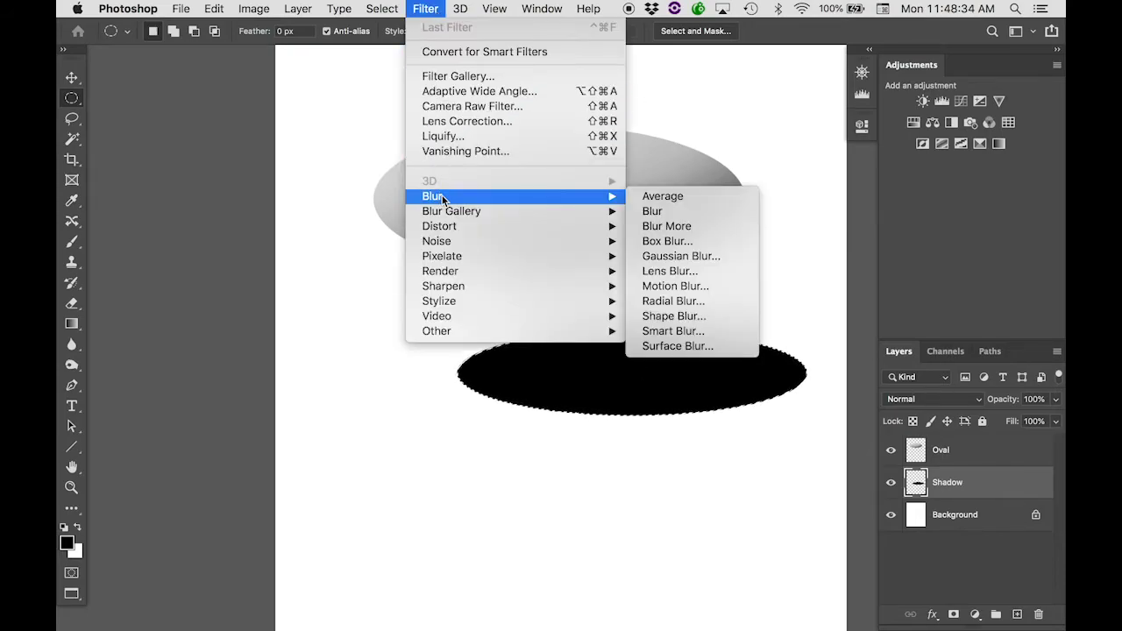
pyautogui.click(654, 257)
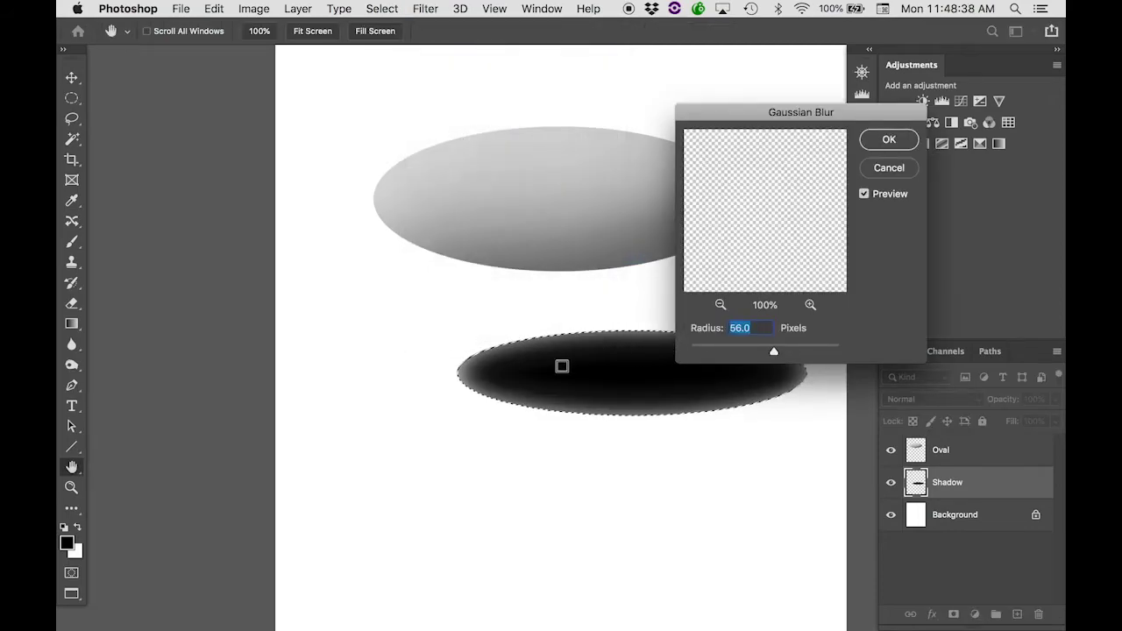
pyautogui.hscroll(3, 562, 367)
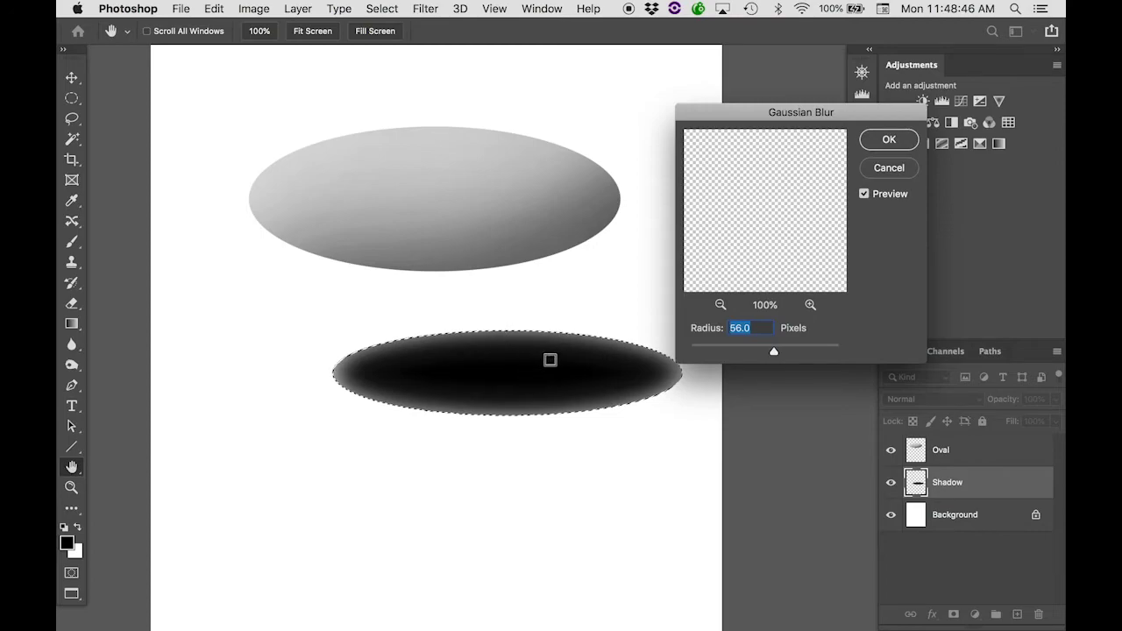
pyautogui.click(891, 169)
pyautogui.click(382, 9)
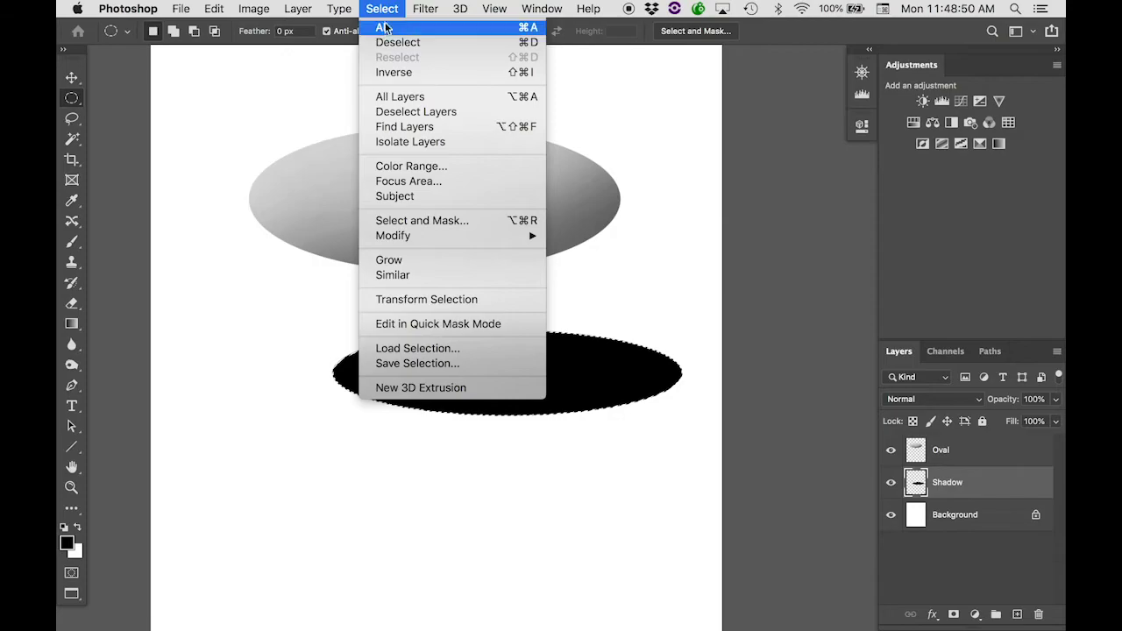
# Deselect the black ellipse and apply a 56-pixel Gaussian Blur to it.
pyautogui.click(386, 41)
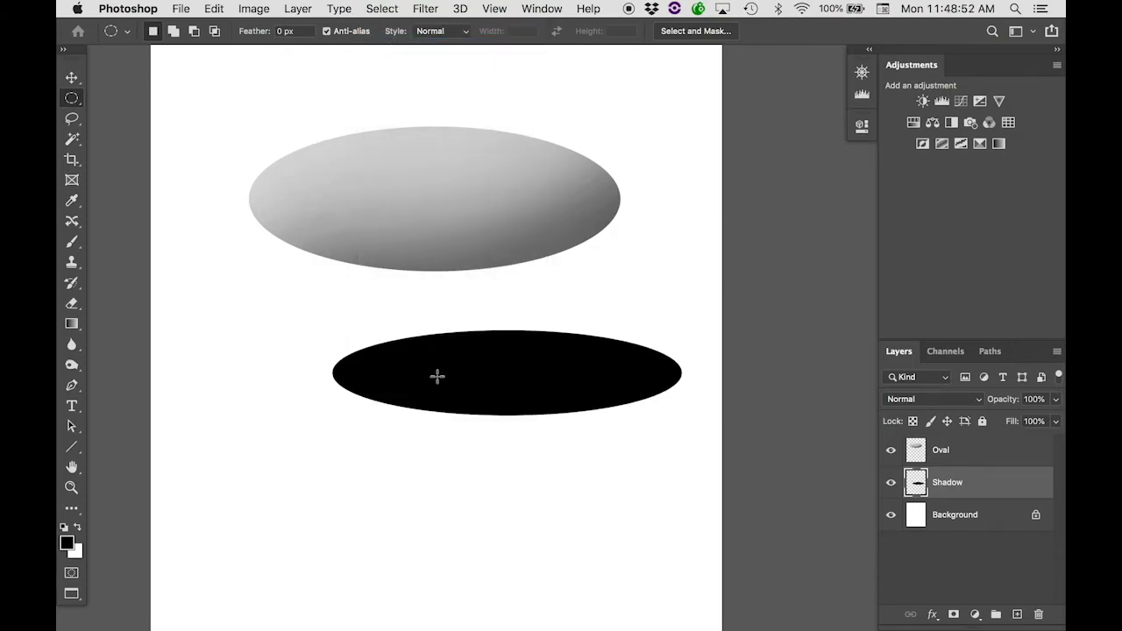
pyautogui.click(425, 9)
pyautogui.moveTo(470, 200)
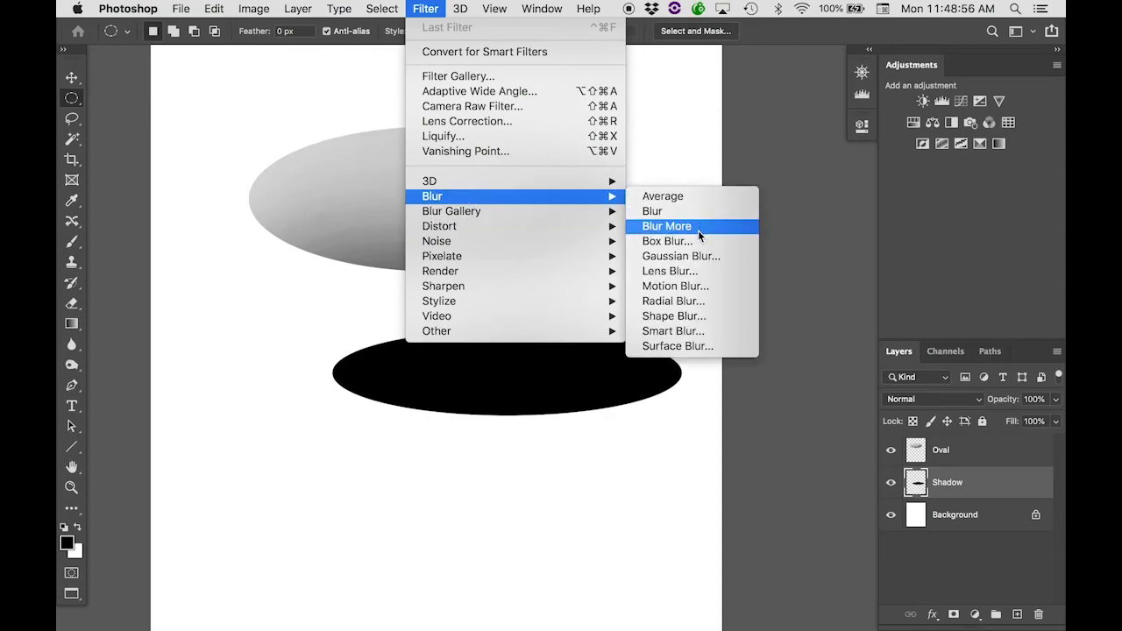
pyautogui.click(683, 255)
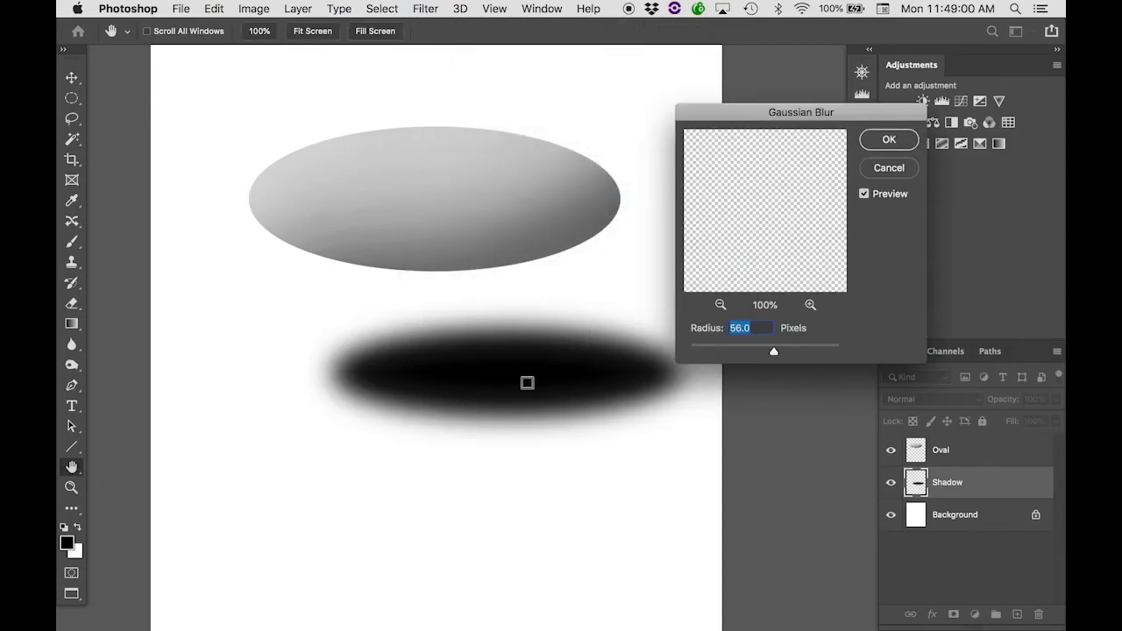
pyautogui.click(891, 143)
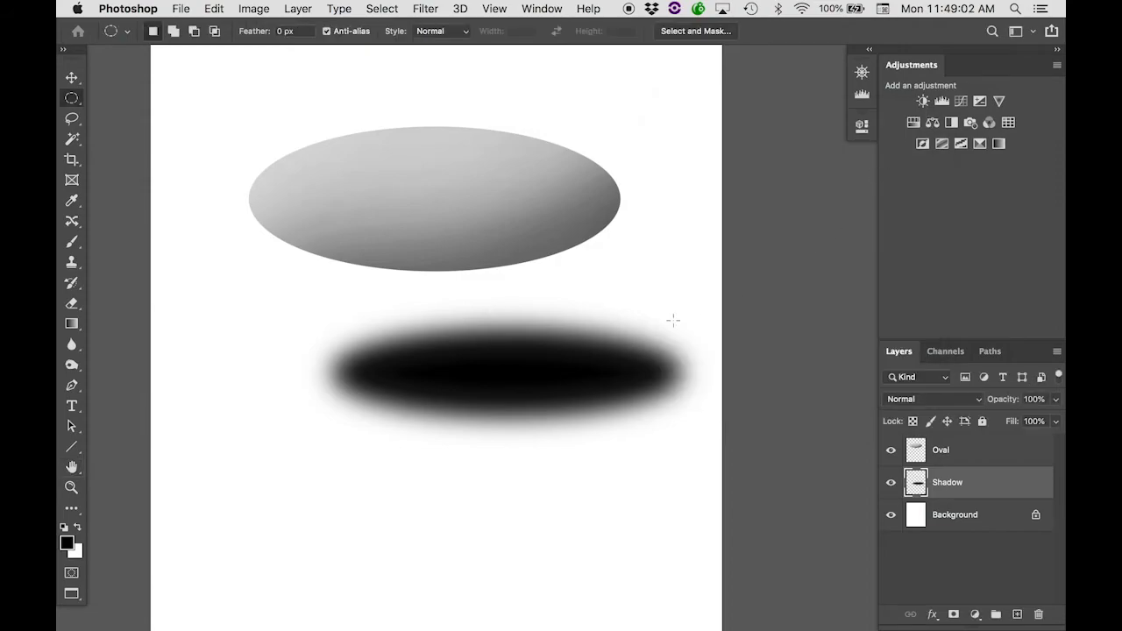
# Try Shadow layer opacity values, entering 50 and then scrubbing the opacity slider.
pyautogui.scroll(-2, 497, 376)
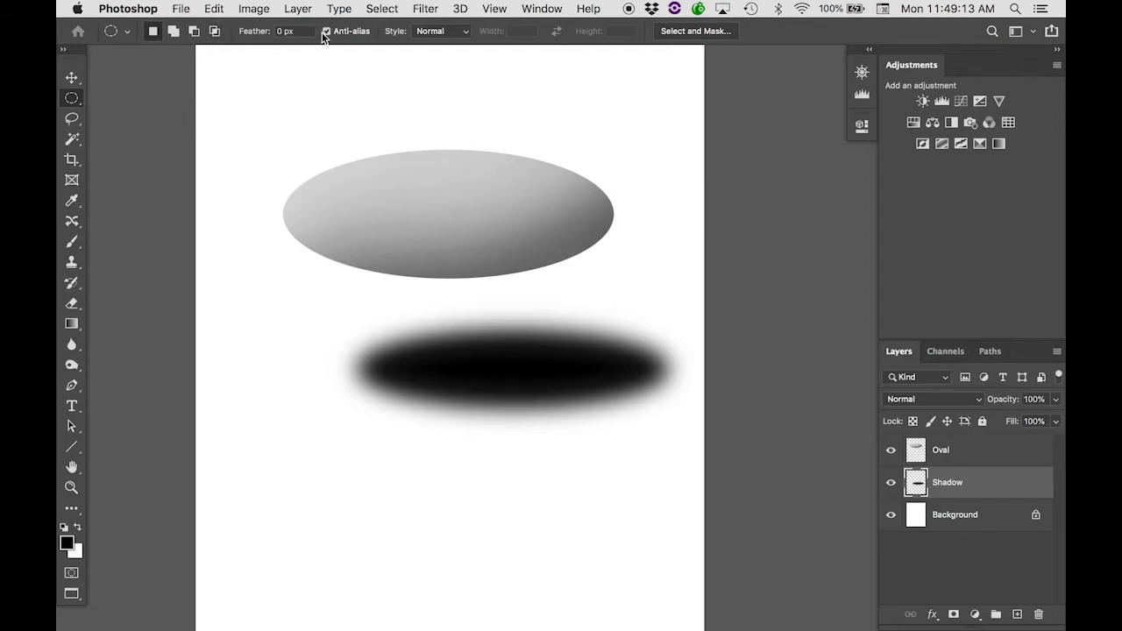
pyautogui.click(1035, 399)
pyautogui.write('50')
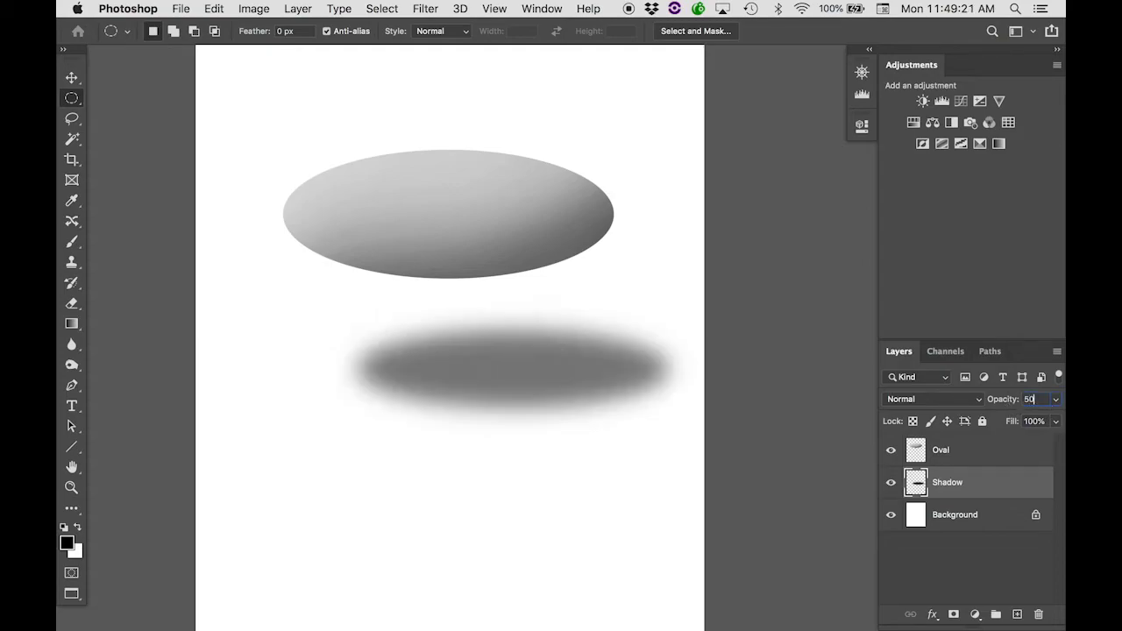
pyautogui.click(1057, 401)
pyautogui.moveTo(1021, 415)
pyautogui.mouseDown()
pyautogui.moveTo(1053, 422)
pyautogui.moveTo(989, 426)
pyautogui.moveTo(1036, 426)
pyautogui.mouseUp()
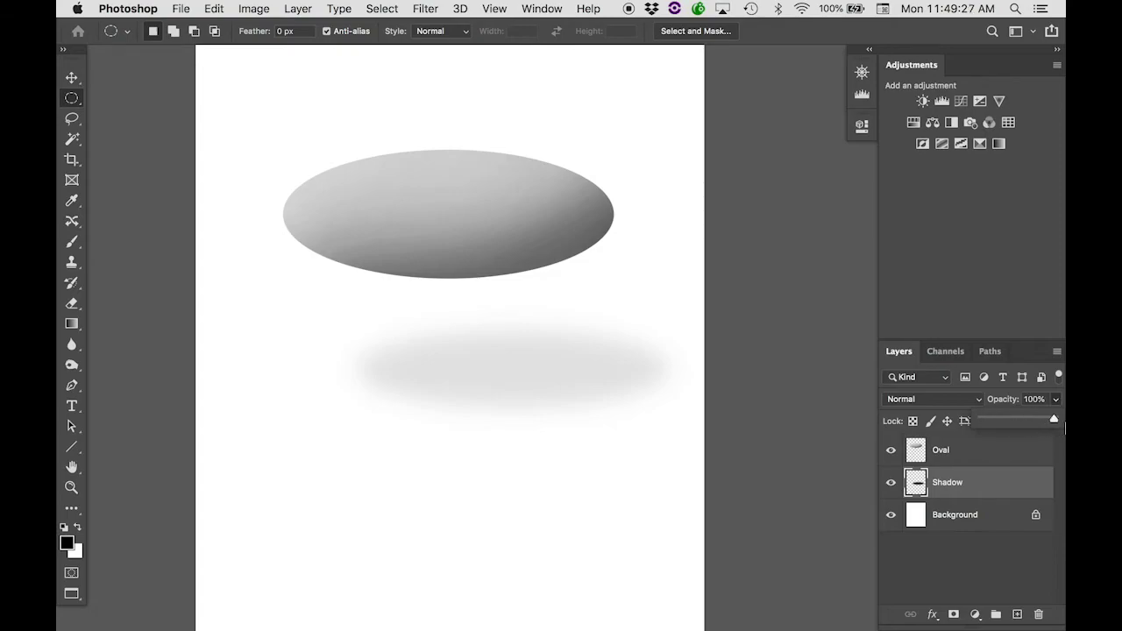
# Set the Oval layer's opacity to 70% and the Shadow layer's to about 51%.
pyautogui.click(1018, 446)
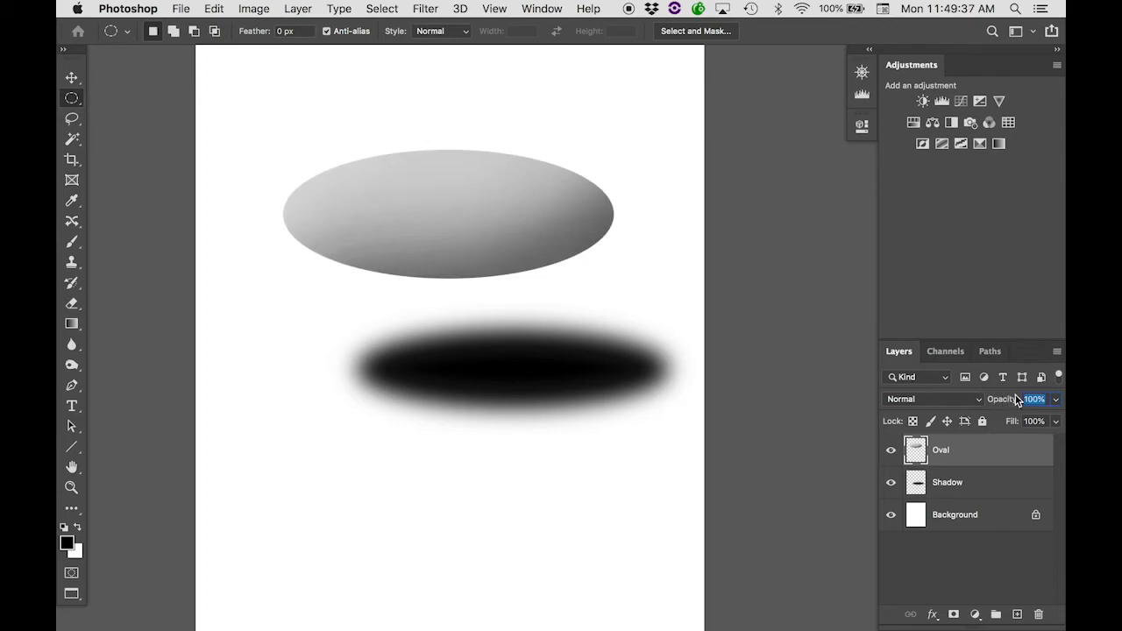
pyautogui.moveTo(1017, 400); pyautogui.dragTo(1040, 399)
pyautogui.click(991, 485)
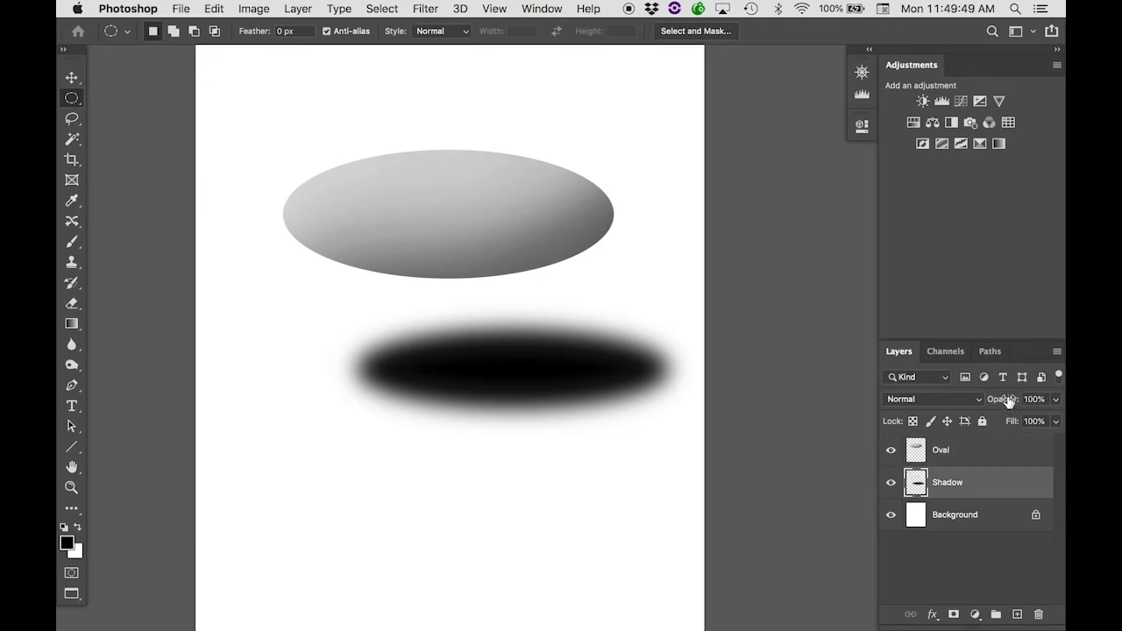
pyautogui.moveTo(983, 399)
pyautogui.mouseDown()
pyautogui.moveTo(947, 403)
pyautogui.moveTo(968, 399)
pyautogui.mouseUp()
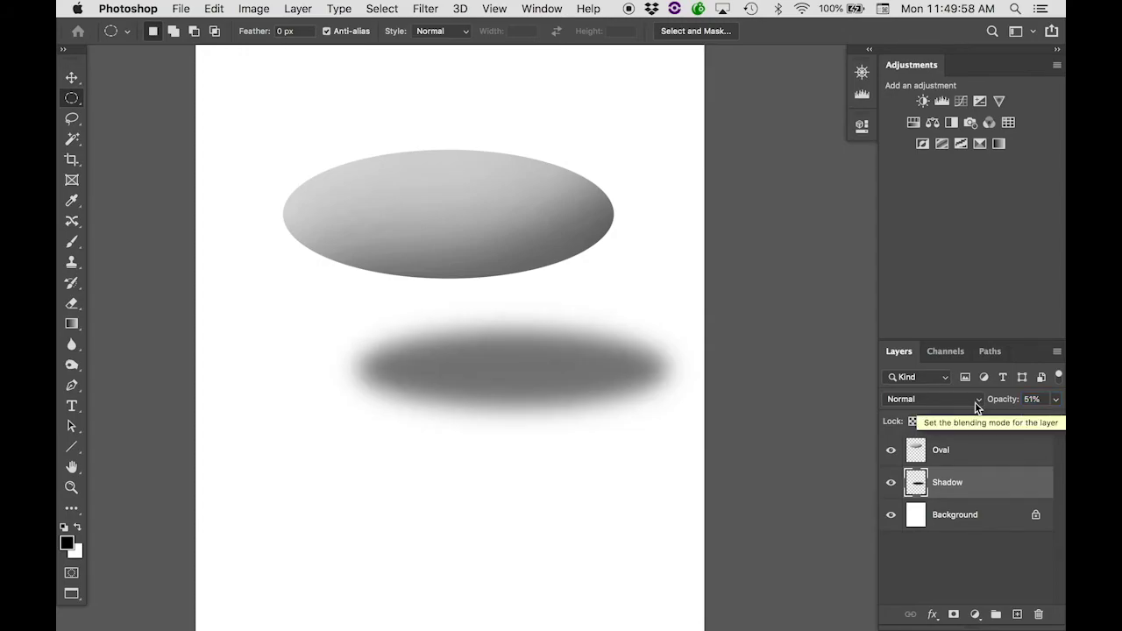
# Turn off the Shadow layer's visibility, select the Oval layer, and open its fx effects list.
pyautogui.click(891, 483)
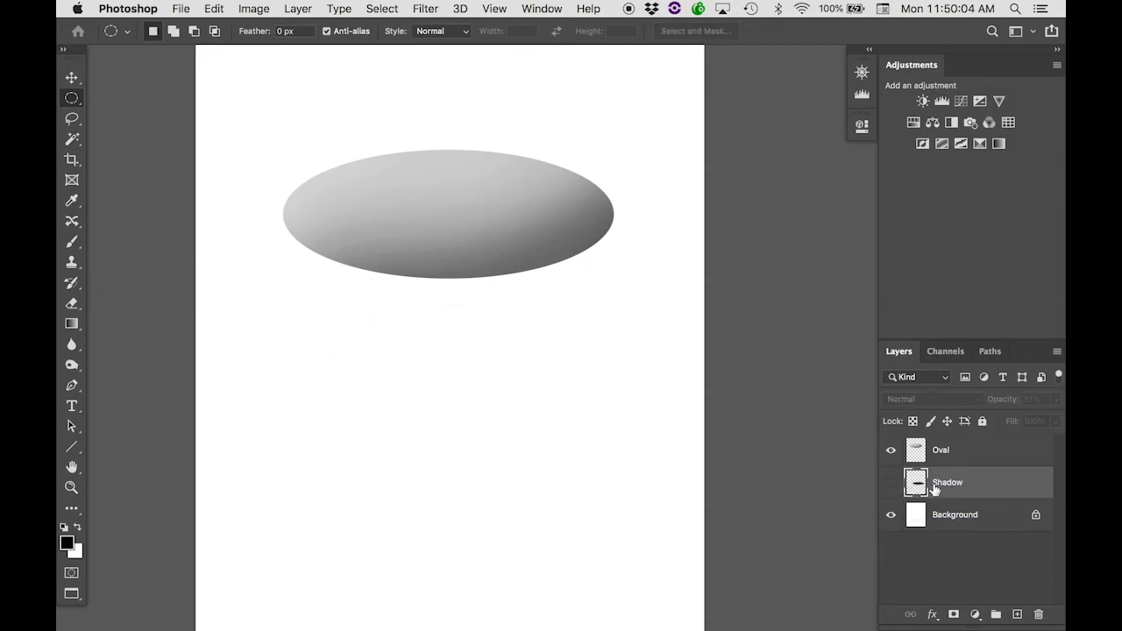
pyautogui.click(911, 455)
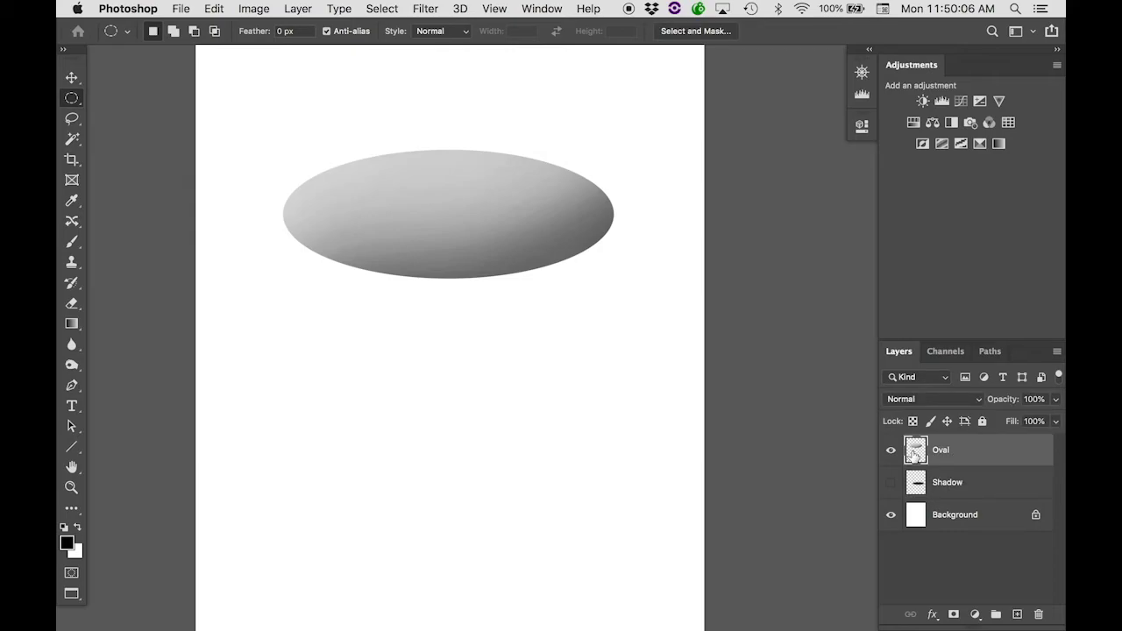
pyautogui.click(932, 616)
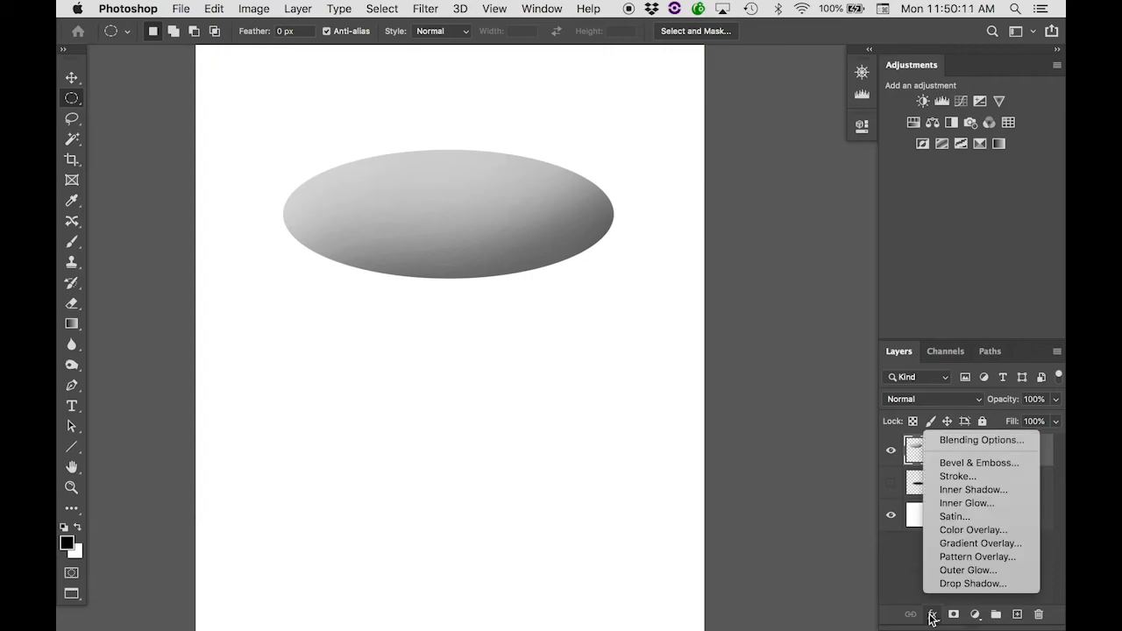
# Add a Drop Shadow to the Oval with 205 px distance, 76 px size and 56% opacity.
pyautogui.click(964, 585)
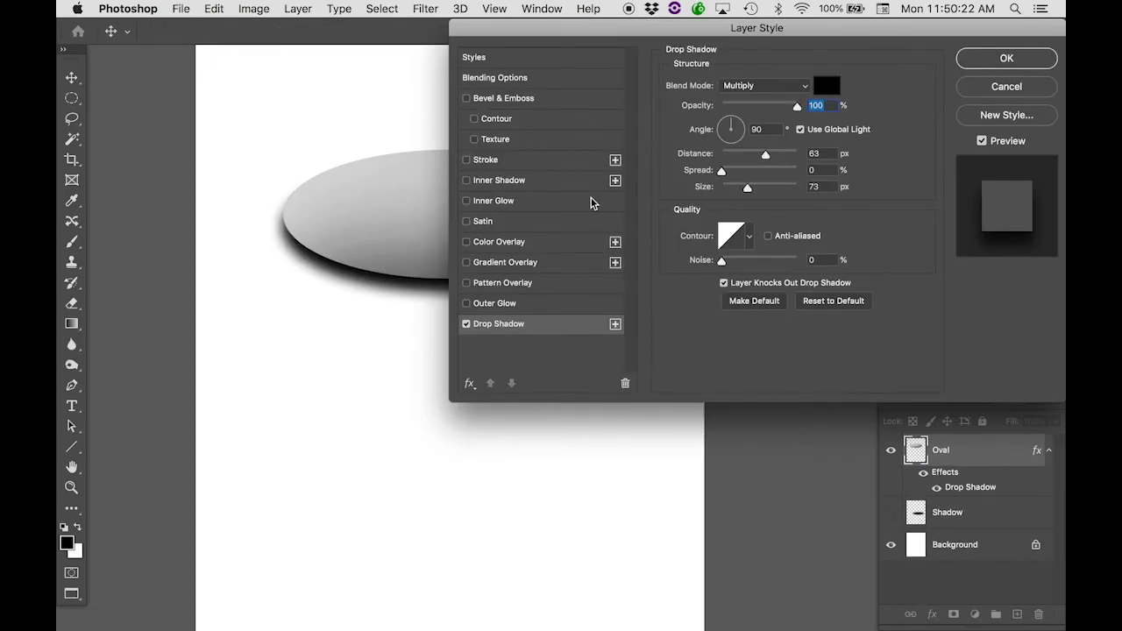
pyautogui.hscroll(5, 303, 233)
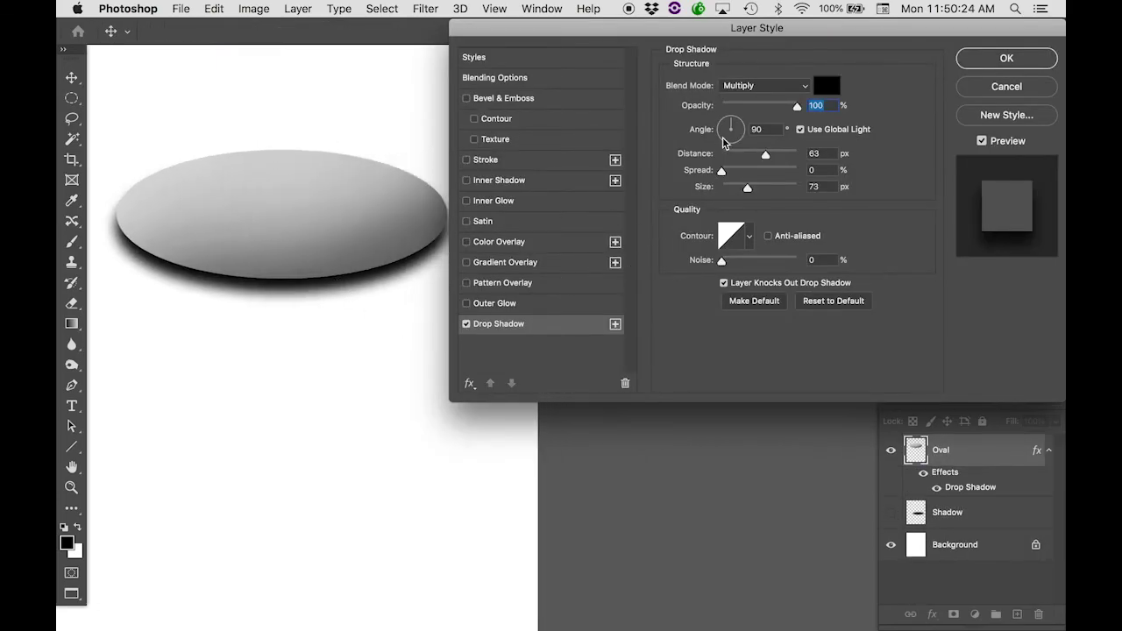
pyautogui.moveTo(325, 207); pyautogui.dragTo(335, 255)
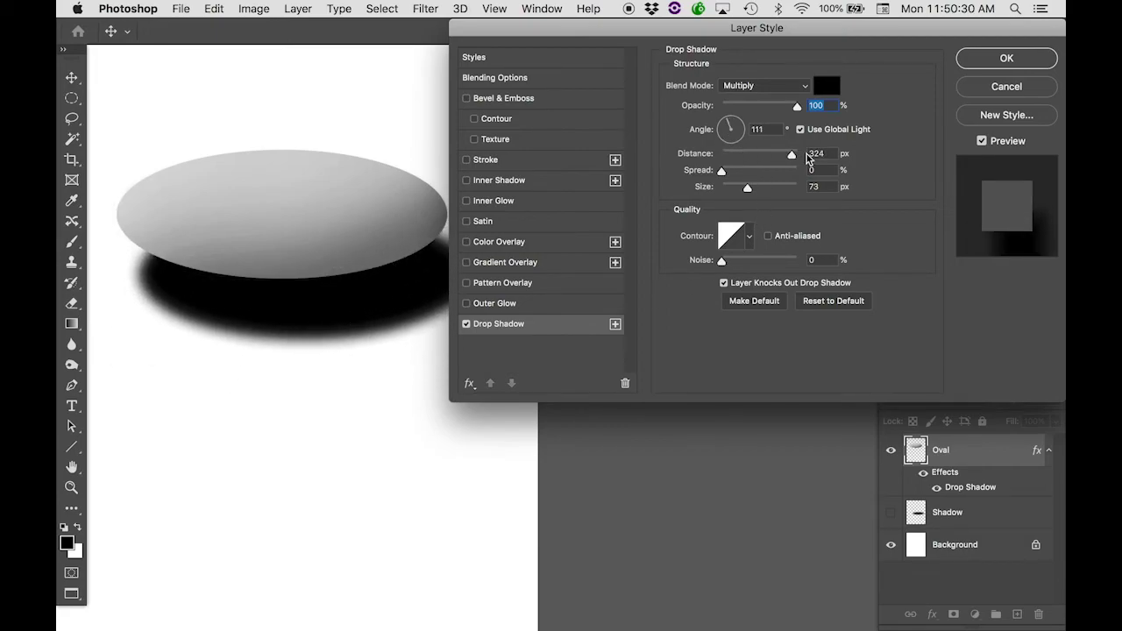
pyautogui.moveTo(792, 156); pyautogui.dragTo(748, 189)
pyautogui.moveTo(797, 106); pyautogui.dragTo(764, 107)
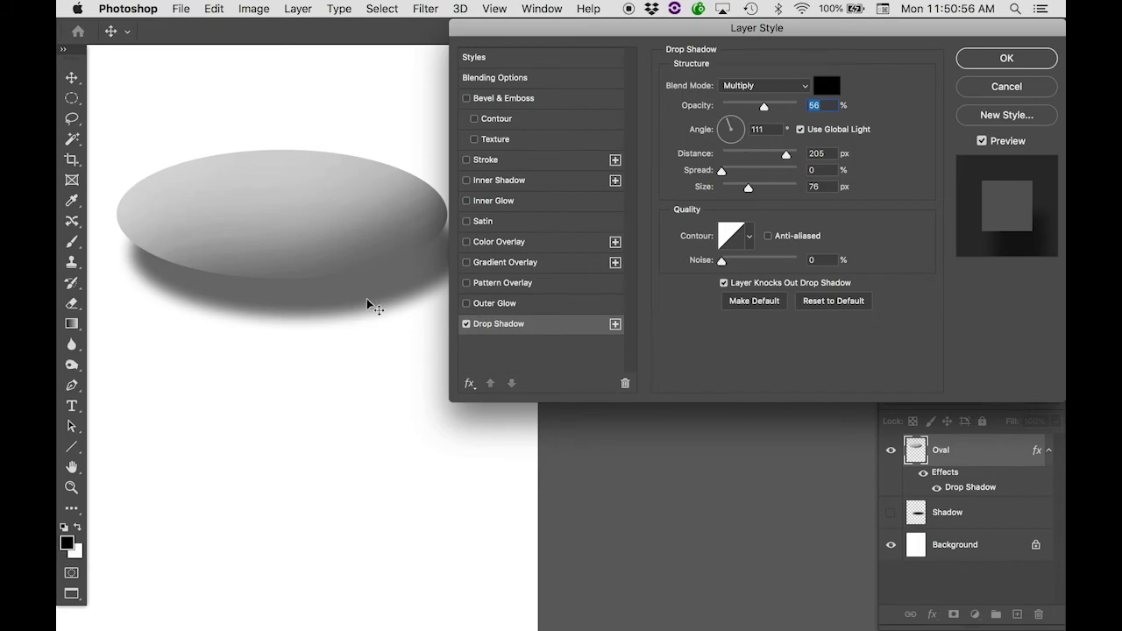
# Change the drop shadow's angle and drag the shadow to sit below the oval.
pyautogui.click(726, 130)
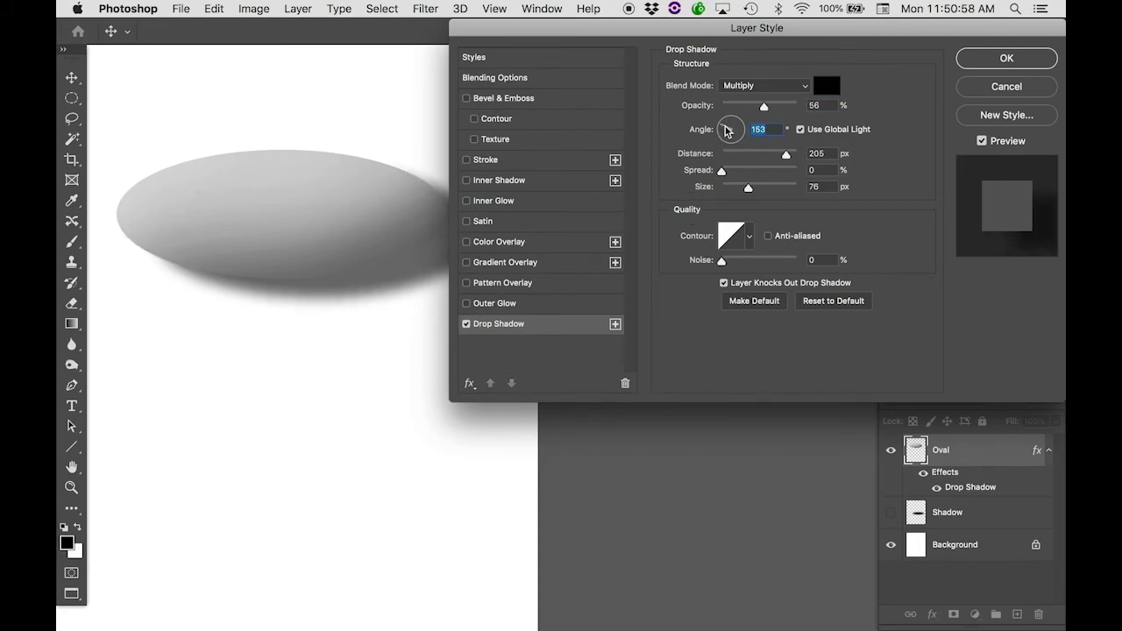
pyautogui.moveTo(726, 130); pyautogui.dragTo(735, 142)
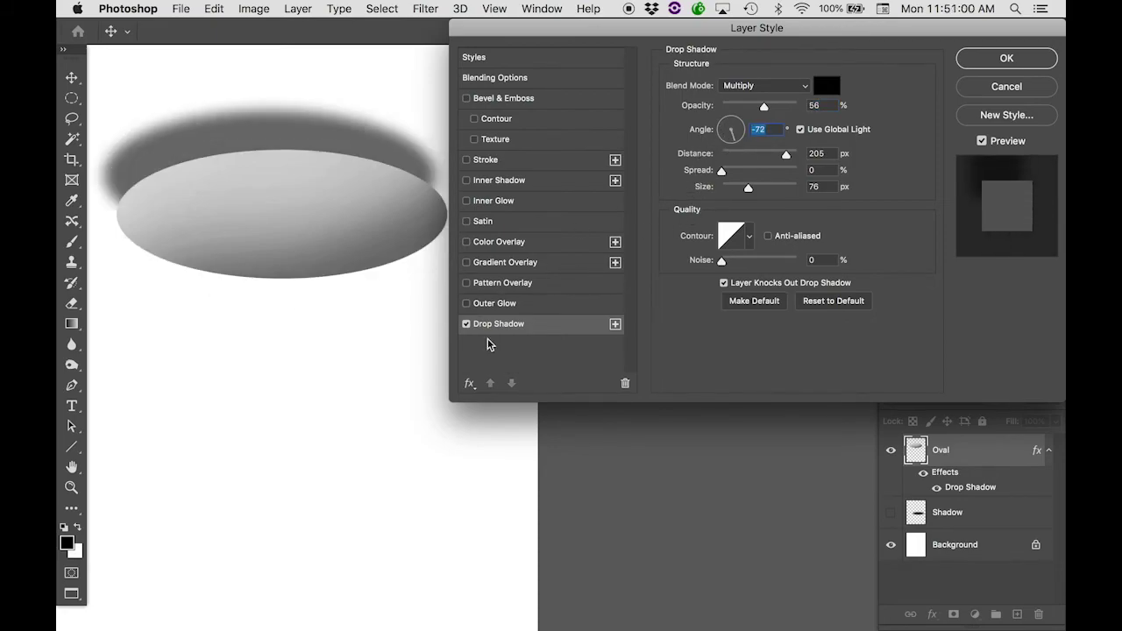
pyautogui.click(729, 122)
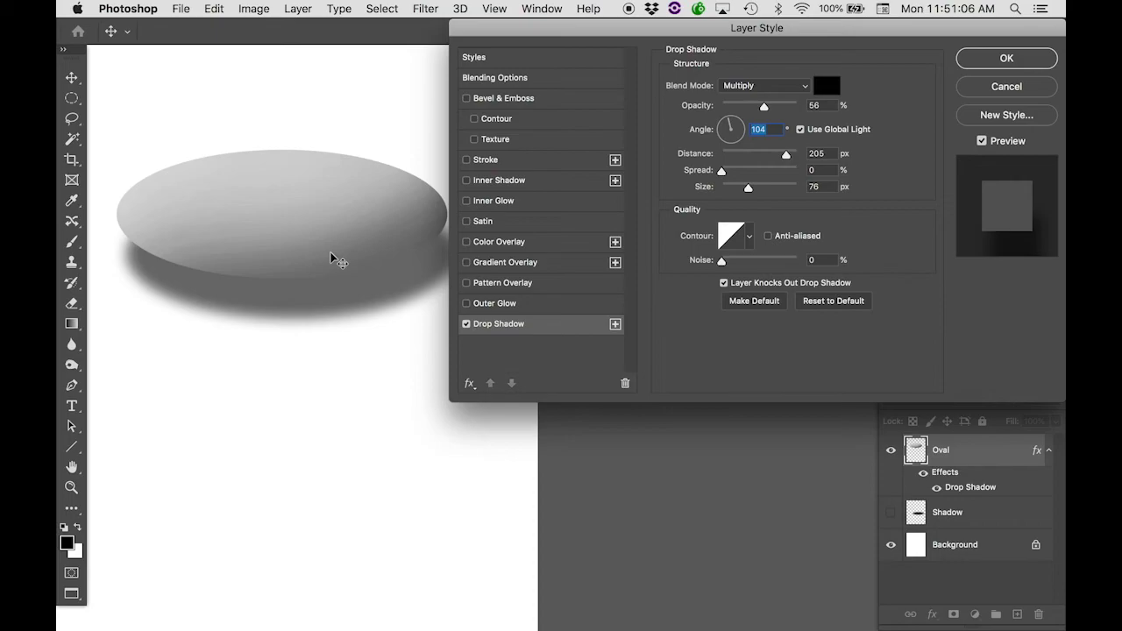
pyautogui.moveTo(332, 260); pyautogui.dragTo(351, 279)
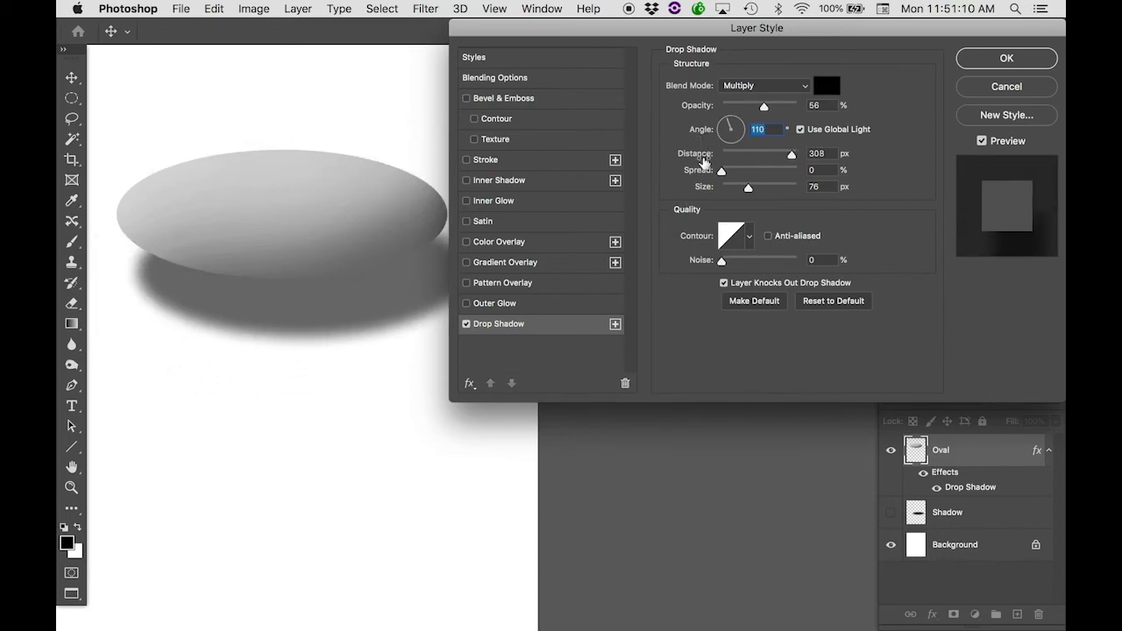
pyautogui.moveTo(434, 279)
pyautogui.mouseDown()
pyautogui.moveTo(394, 307)
pyautogui.moveTo(388, 225)
pyautogui.moveTo(441, 253)
pyautogui.moveTo(437, 268)
pyautogui.mouseUp()
# Set the drop shadow to 78% opacity, 1084 px distance and 161 px size, and apply it.
pyautogui.moveTo(764, 106)
pyautogui.mouseDown()
pyautogui.moveTo(753, 106)
pyautogui.moveTo(780, 106)
pyautogui.mouseUp()
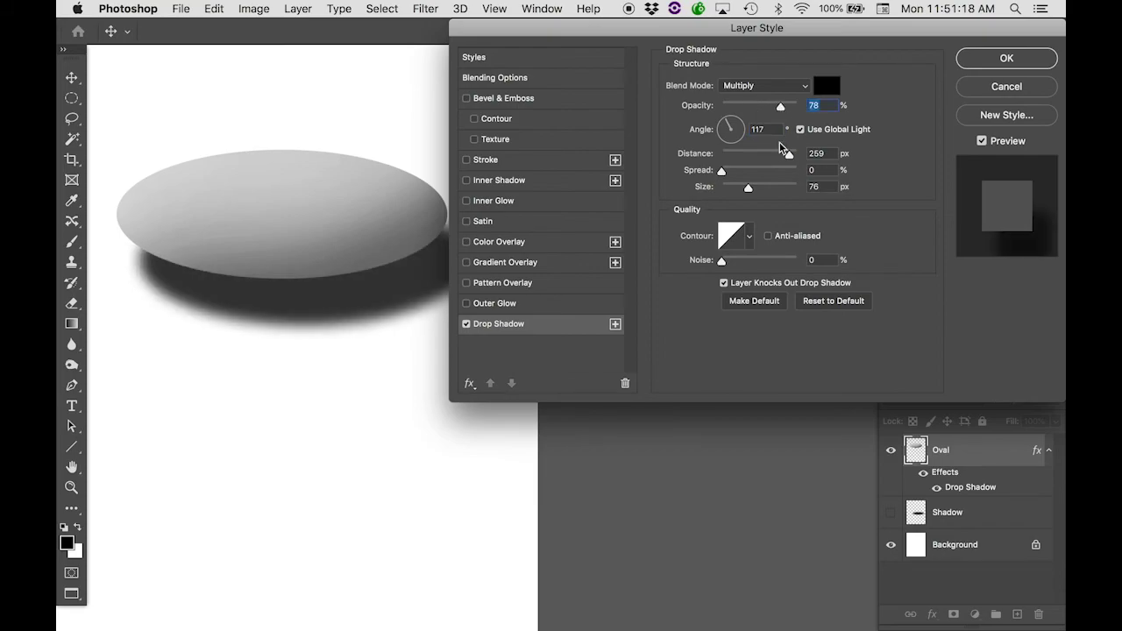
pyautogui.moveTo(748, 188); pyautogui.dragTo(741, 188)
pyautogui.moveTo(403, 296); pyautogui.dragTo(421, 361)
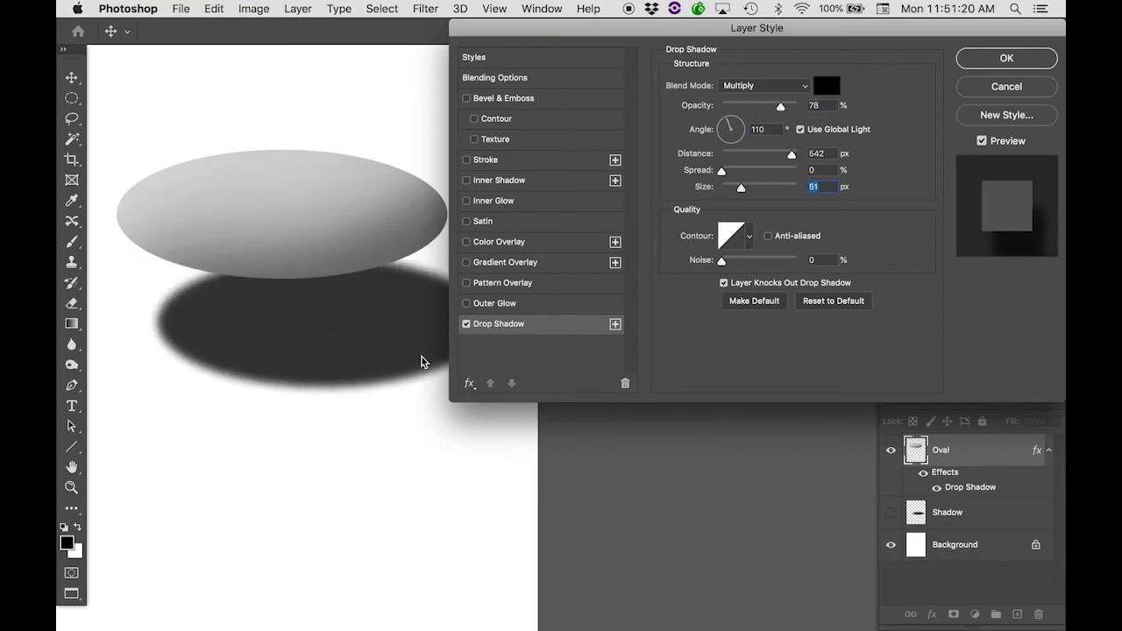
pyautogui.moveTo(792, 154); pyautogui.dragTo(780, 154)
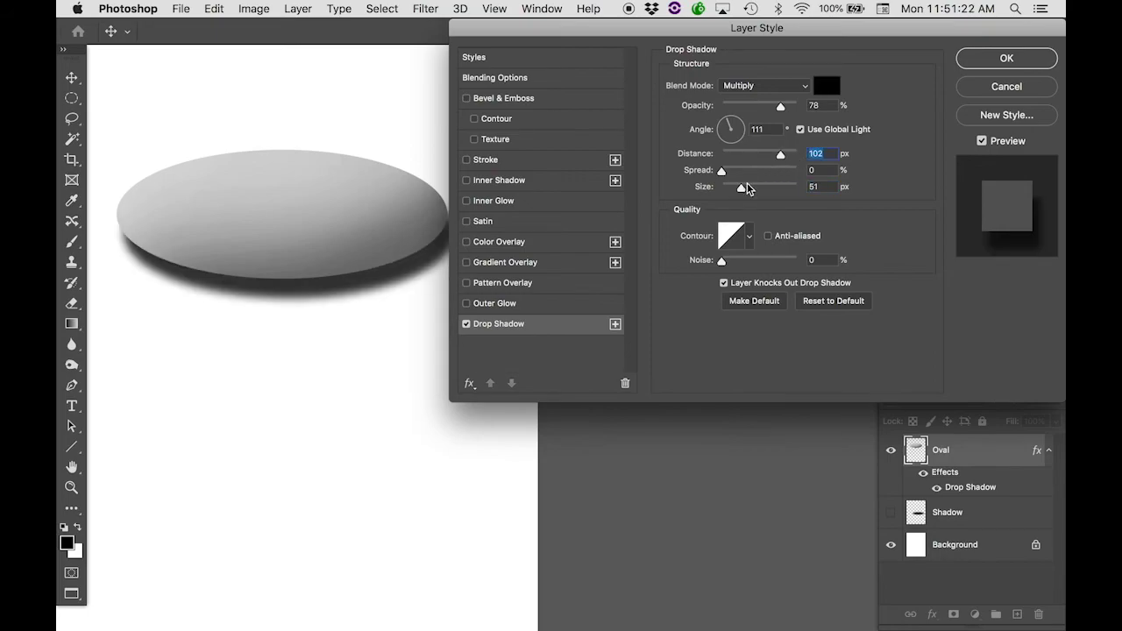
pyautogui.moveTo(747, 189); pyautogui.dragTo(772, 188)
pyautogui.moveTo(382, 268); pyautogui.dragTo(356, 438)
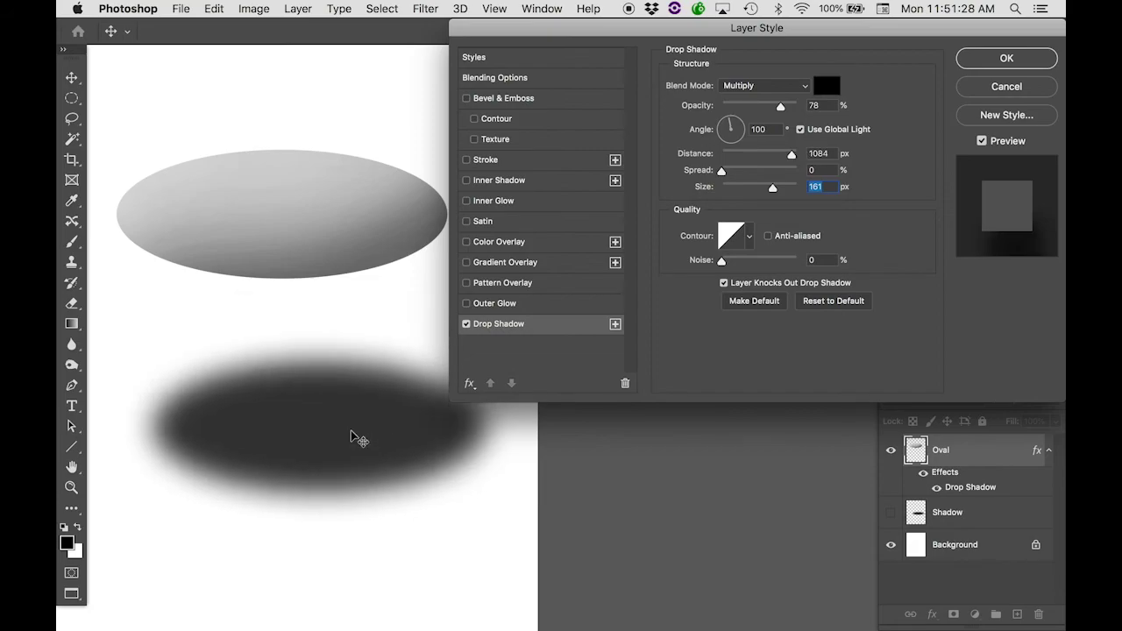
pyautogui.click(970, 59)
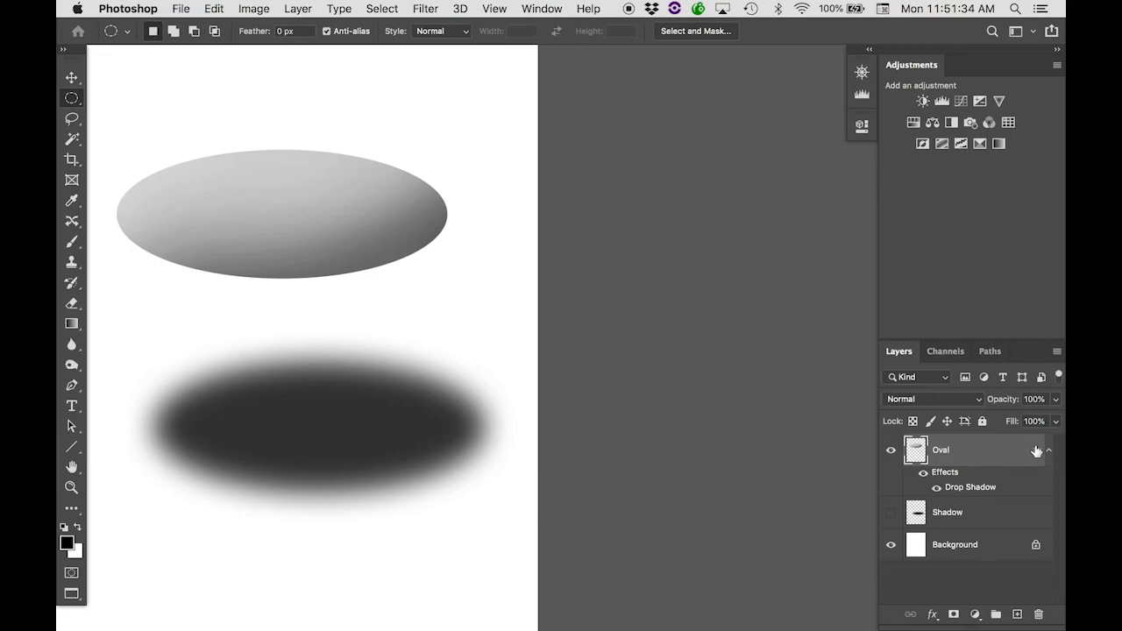
# Toggle the Oval's Drop Shadow effect and the Shadow layer on and off to compare them.
pyautogui.click(937, 488)
pyautogui.click(937, 488)
pyautogui.click(937, 490)
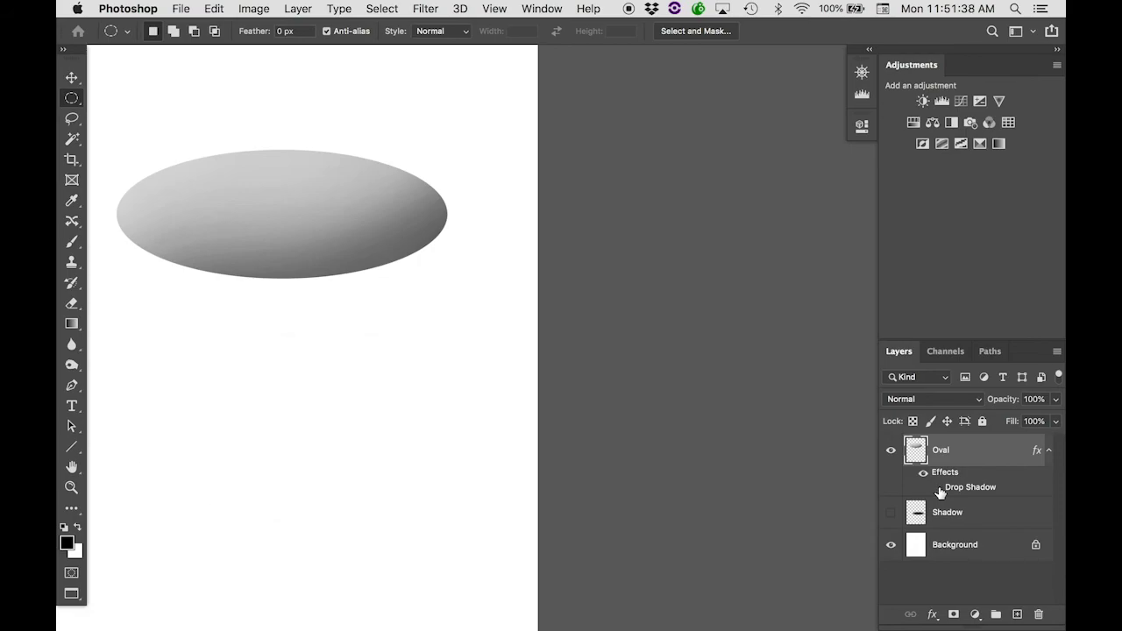
pyautogui.click(937, 489)
pyautogui.click(938, 489)
pyautogui.click(891, 512)
pyautogui.click(959, 516)
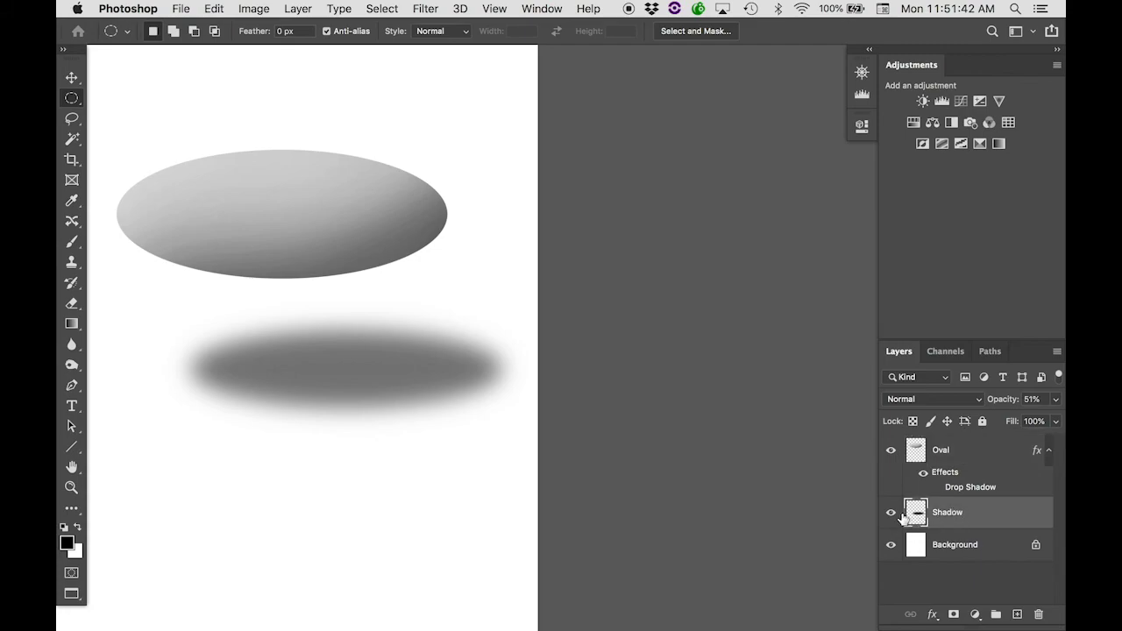
pyautogui.click(892, 513)
pyautogui.click(892, 513)
pyautogui.click(892, 513)
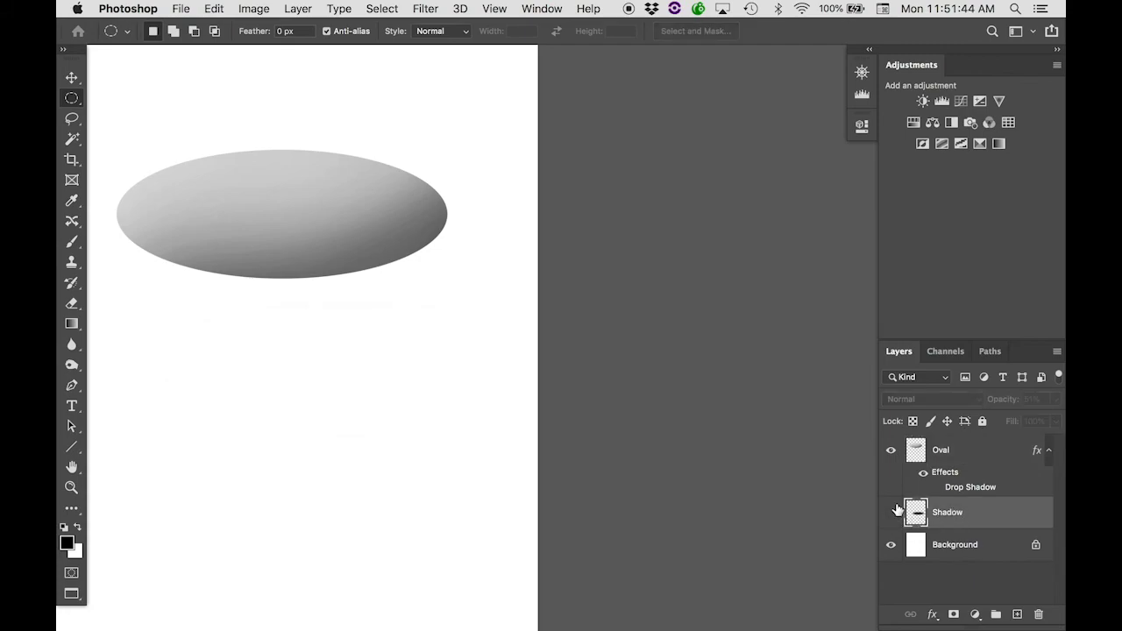
# Leave the Oval's Drop Shadow hidden and show the Shadow layer's gray blur beneath the oval.
pyautogui.click(947, 489)
pyautogui.click(937, 489)
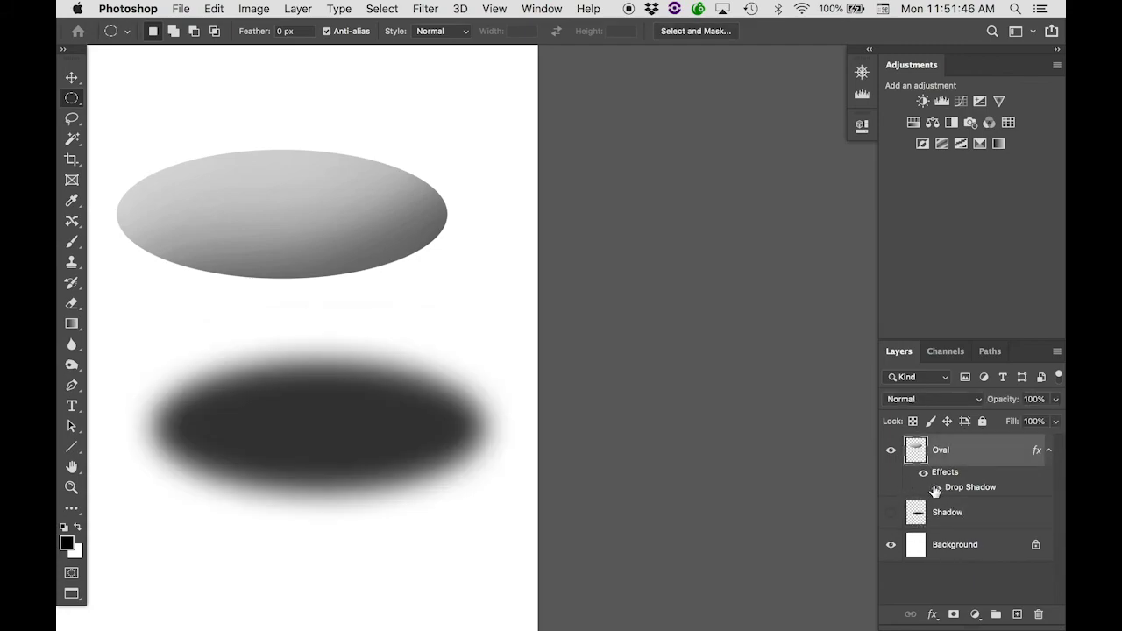
pyautogui.click(935, 490)
pyautogui.hscroll(-5, 533, 418)
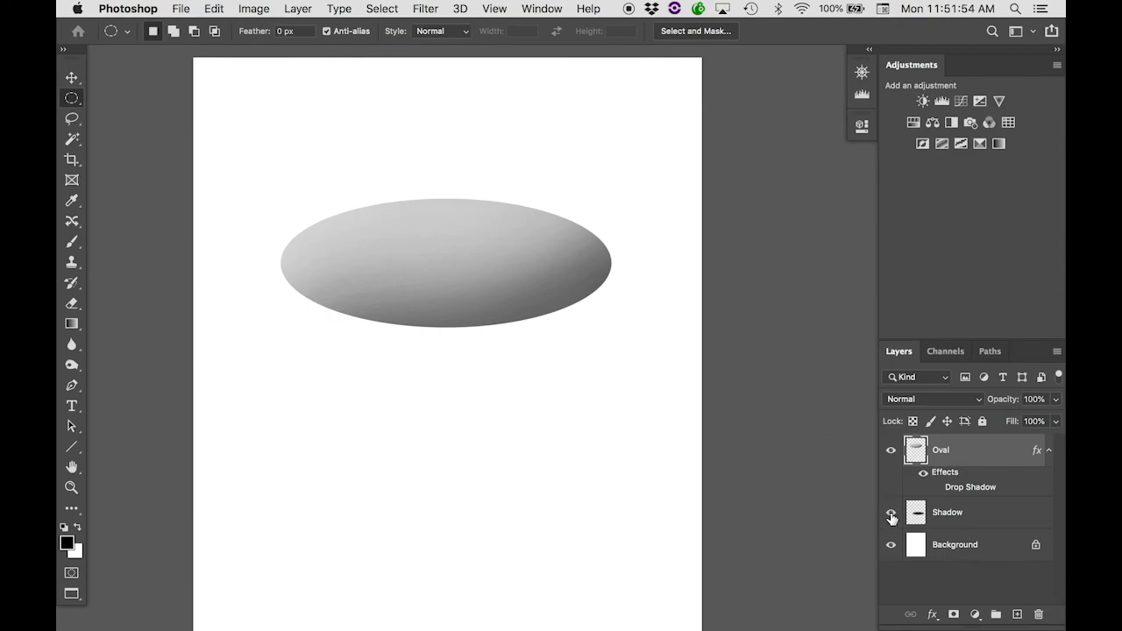
pyautogui.click(891, 512)
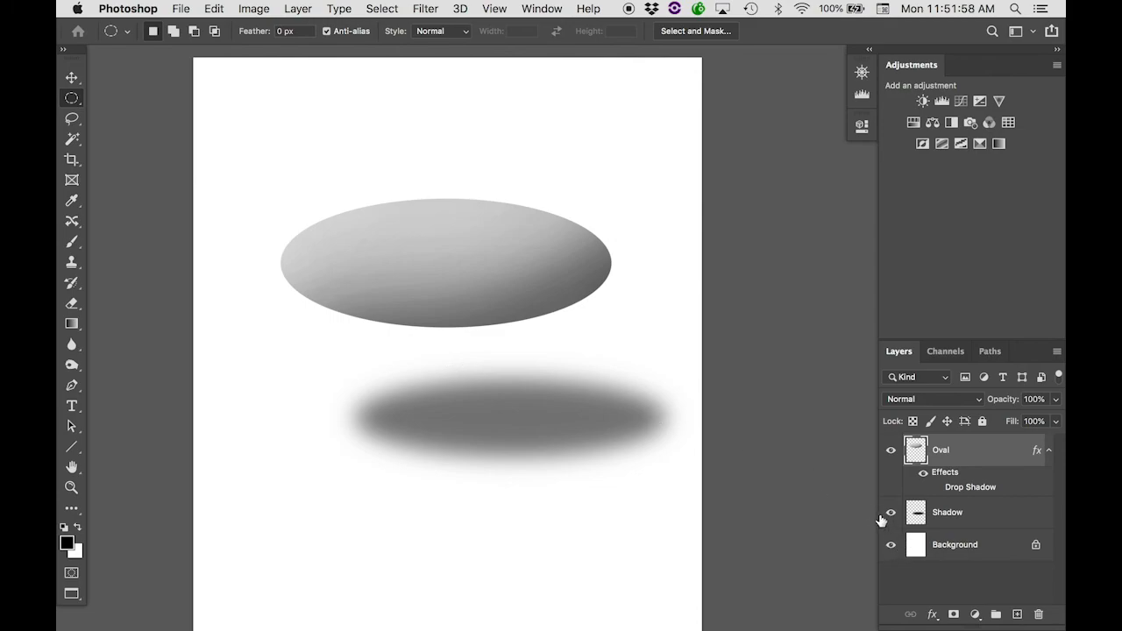
# Start Save As, enter the lab file name, and choose the Desktop as the location.
pyautogui.click(181, 10)
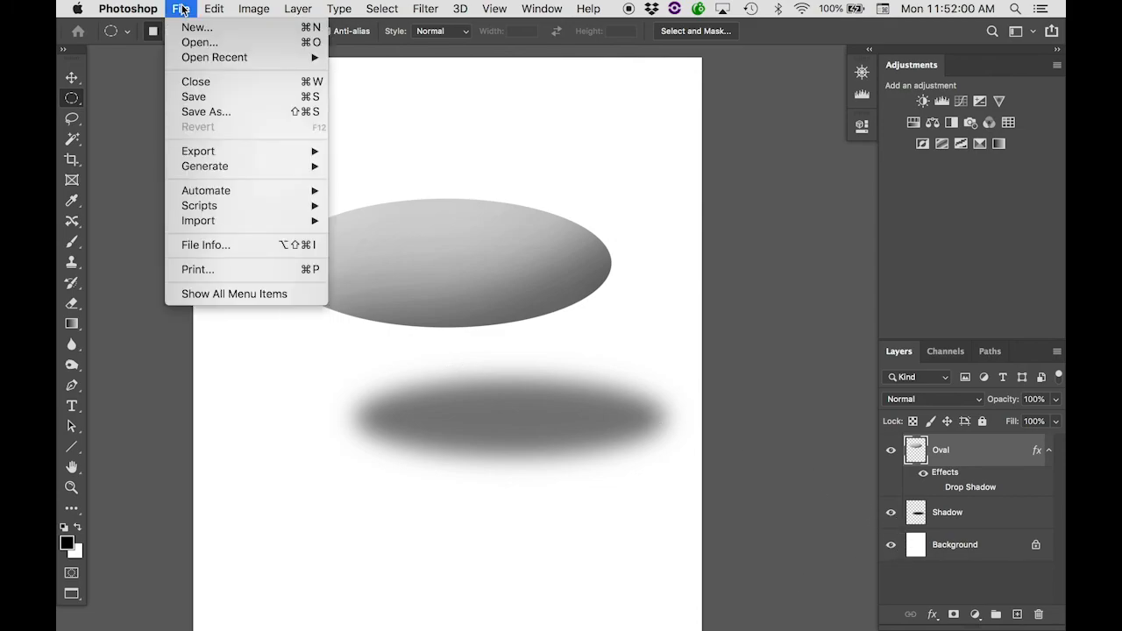
pyautogui.click(193, 111)
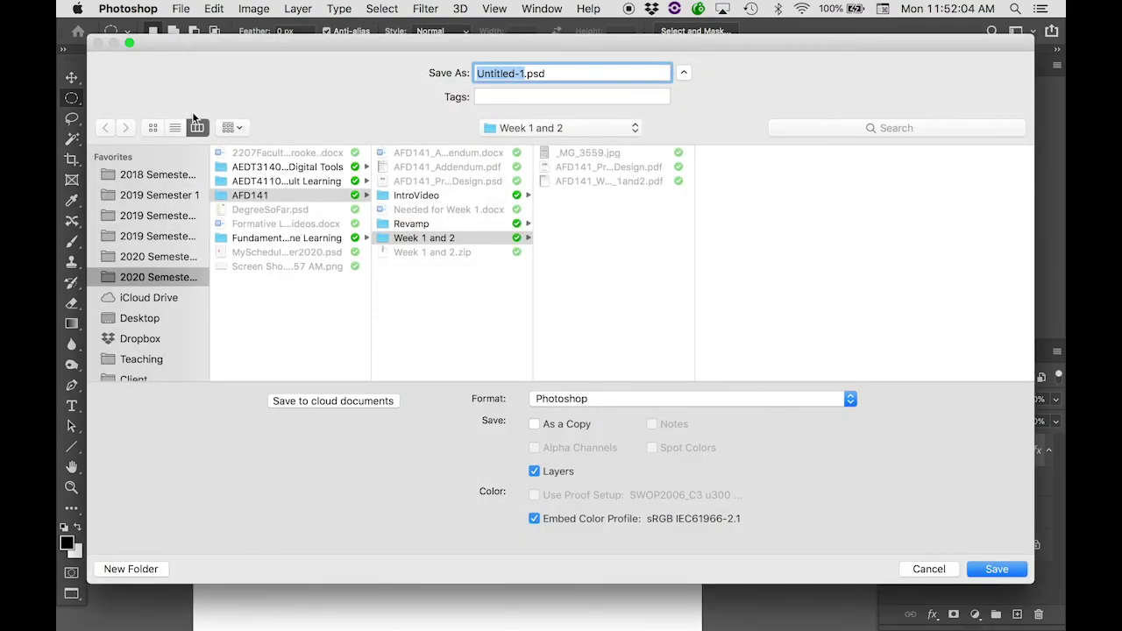
pyautogui.write('Danbrooke')
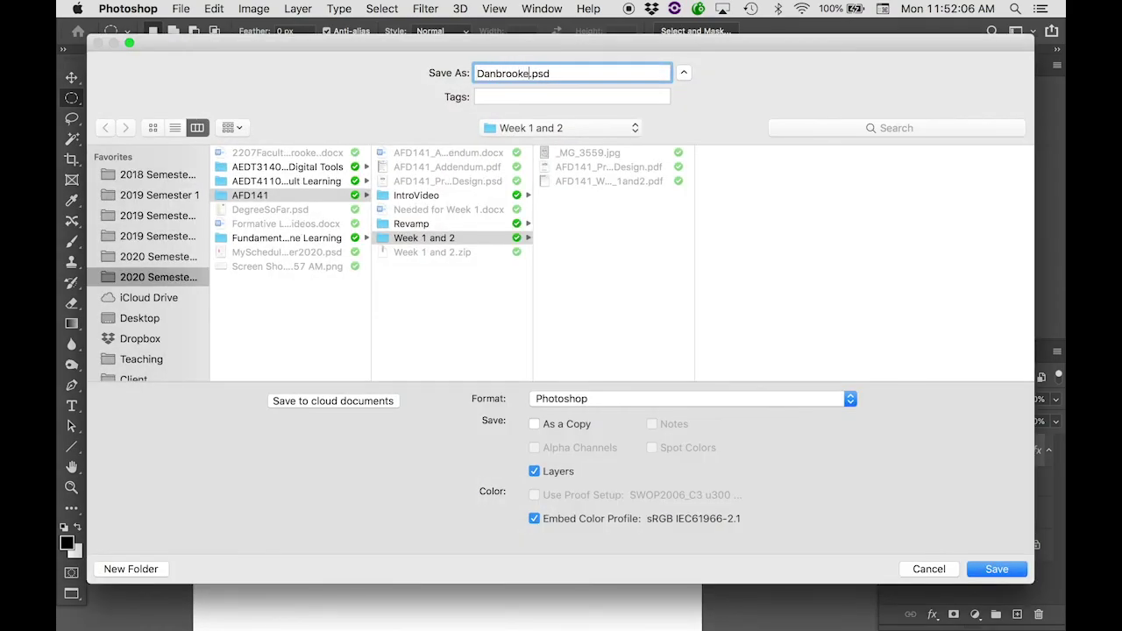
pyautogui.write('GregLab1')
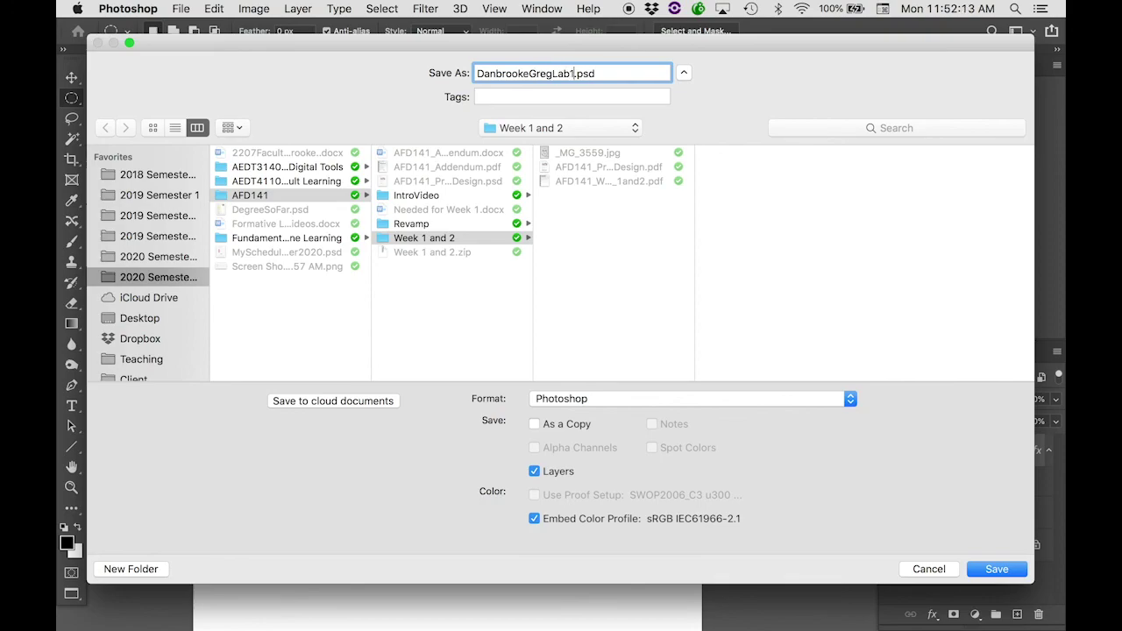
pyautogui.click(114, 320)
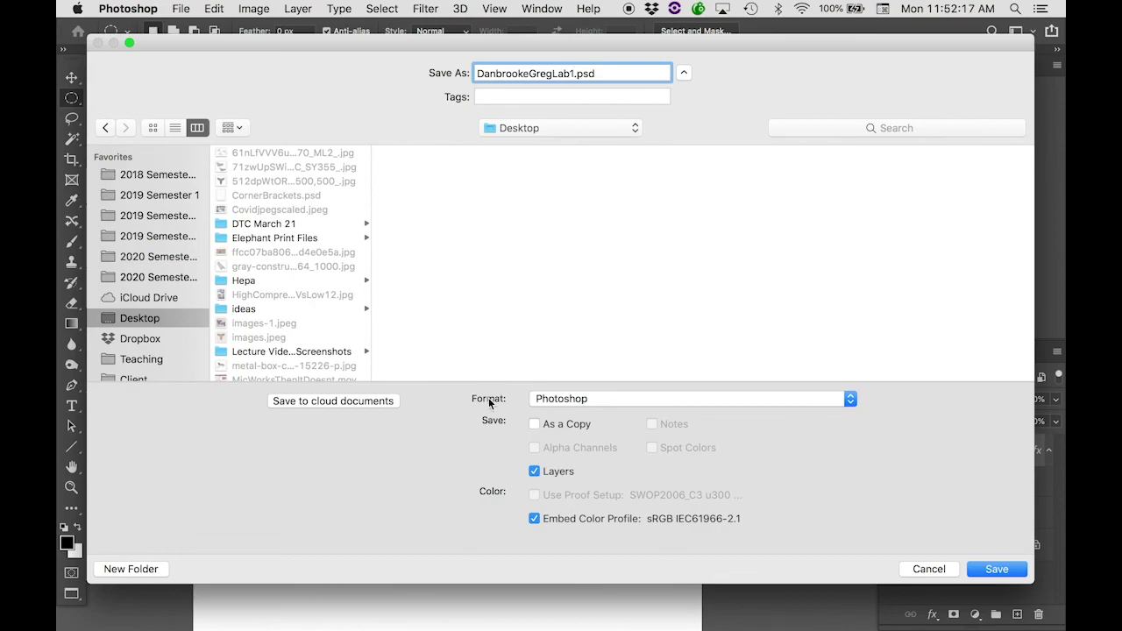
# Keep the Photoshop format with layers and save the file as a PSD.
pyautogui.click(568, 399)
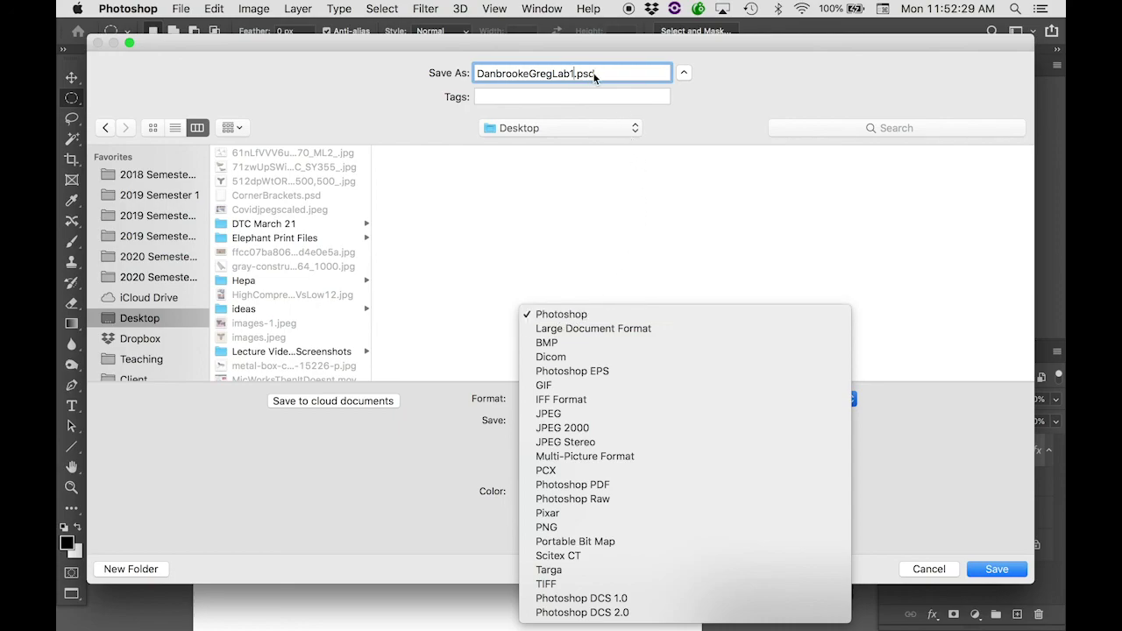
pyautogui.click(542, 317)
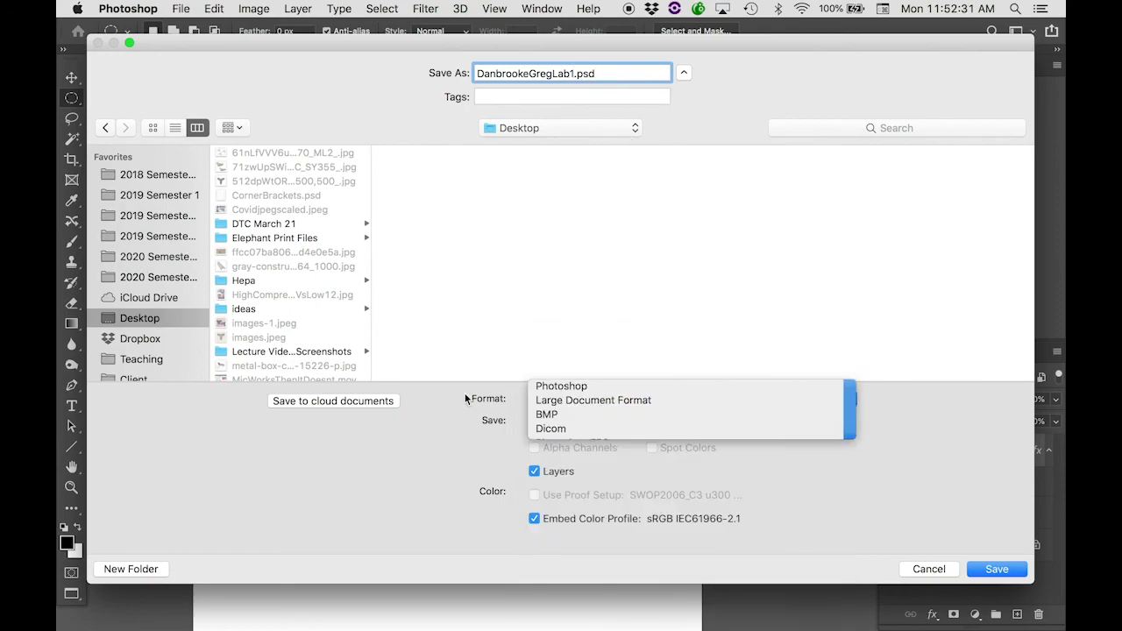
pyautogui.click(567, 398)
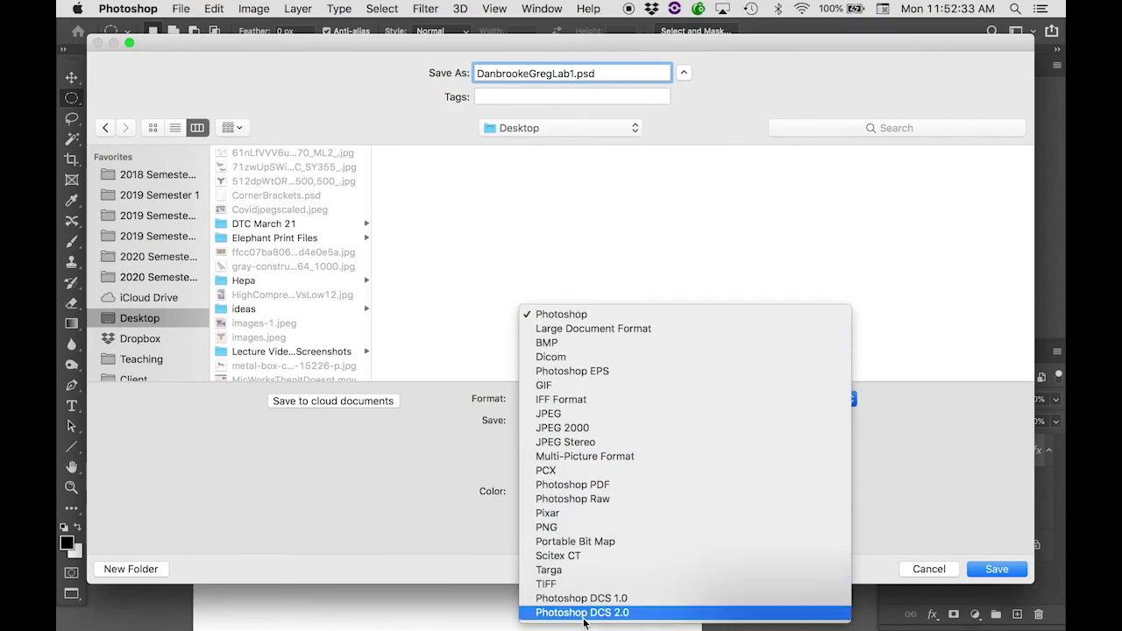
pyautogui.click(432, 461)
pyautogui.click(569, 398)
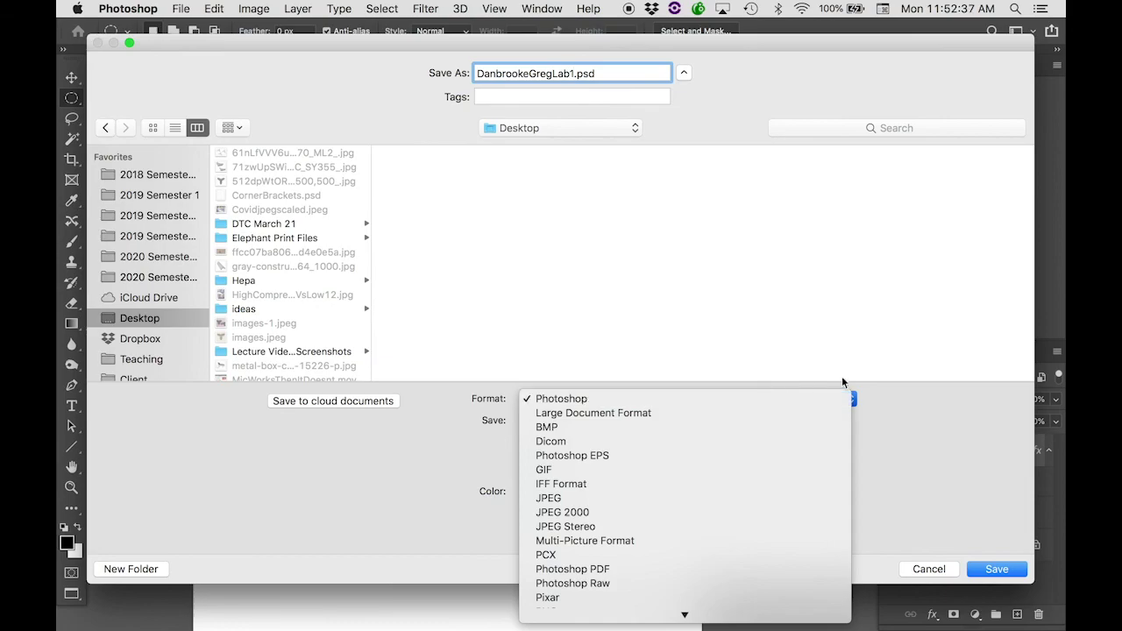
pyautogui.click(889, 391)
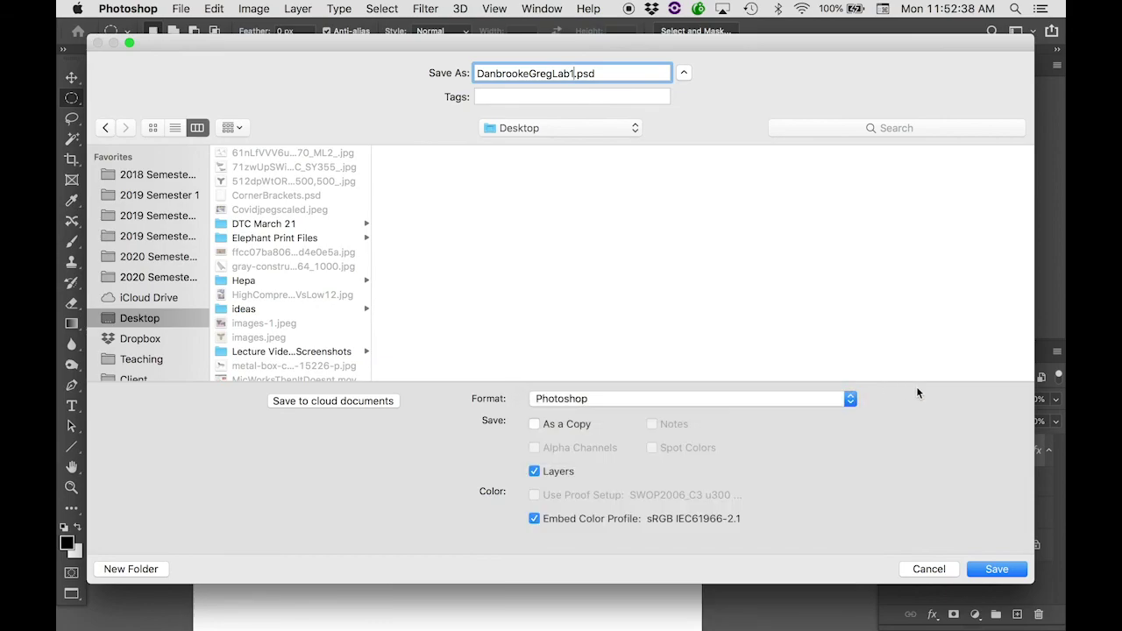
pyautogui.click(1000, 570)
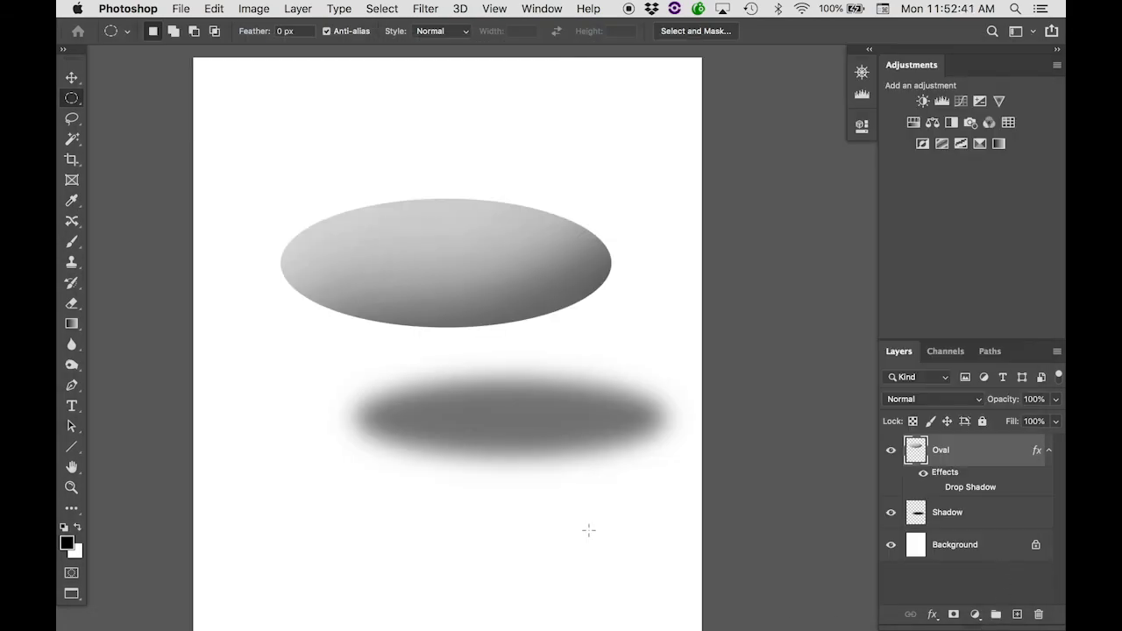